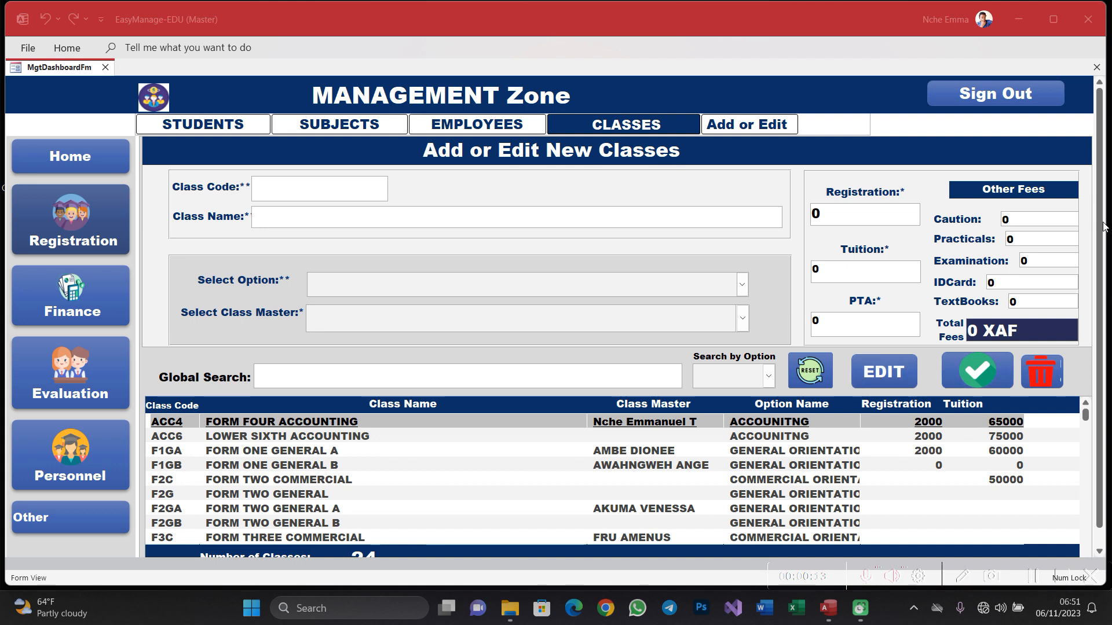
Sign out of the management zone and open the login form from the welcome page
scroll(1100, 232, "down", 1)
scroll(1100, 248, "up", 1)
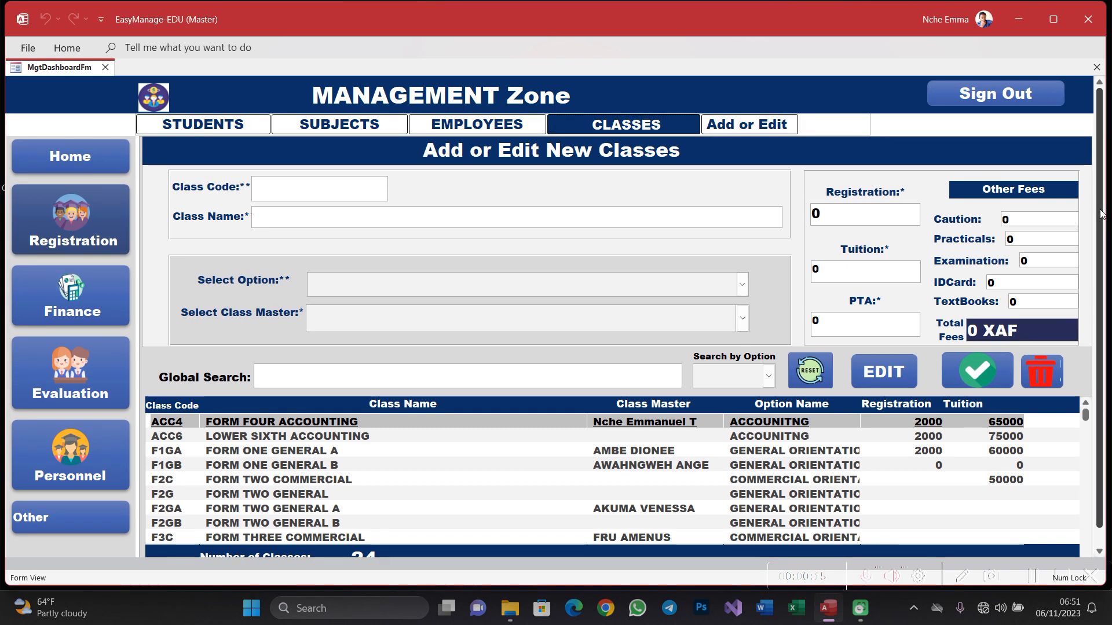
left_click(992, 95)
left_click(560, 368)
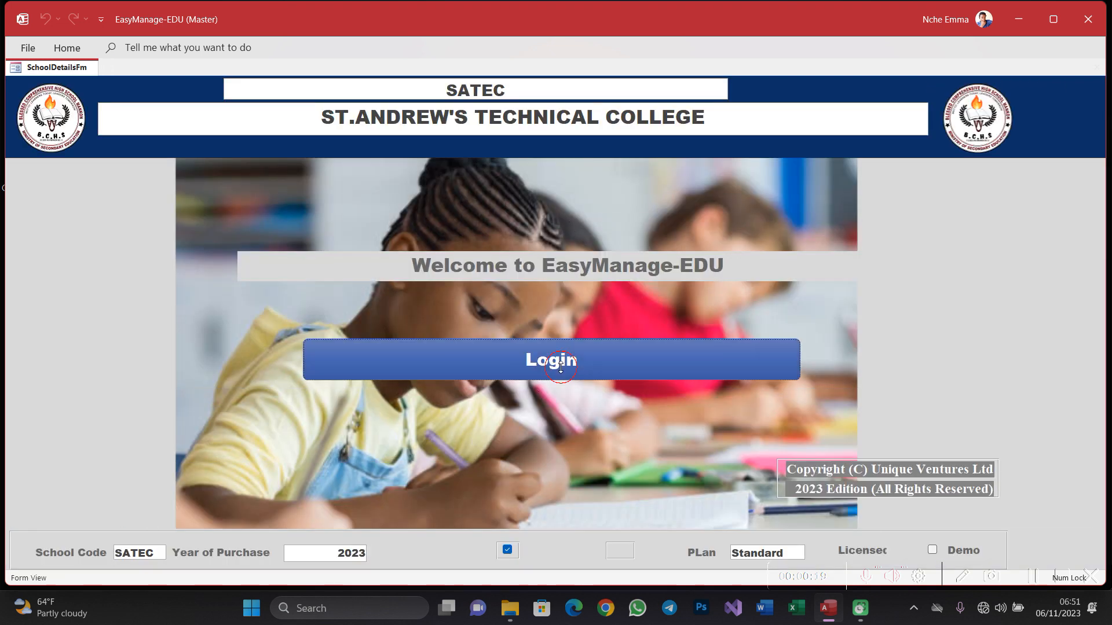
Log in with the user name and the account password, and continue to the management dashboard
type("Emma")
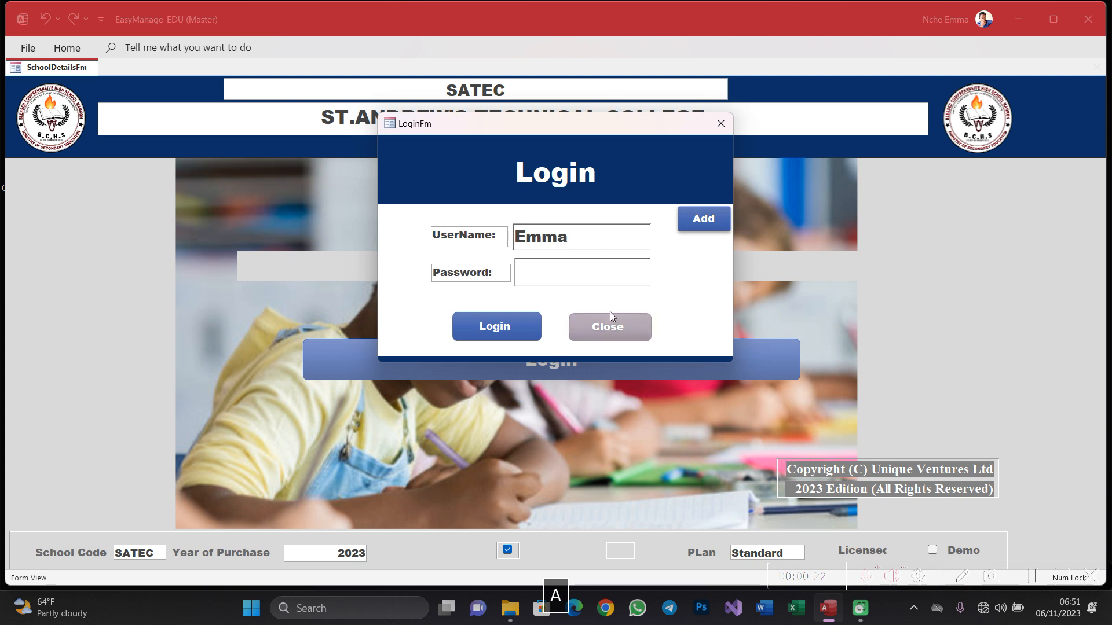
left_click(582, 272)
type("*****")
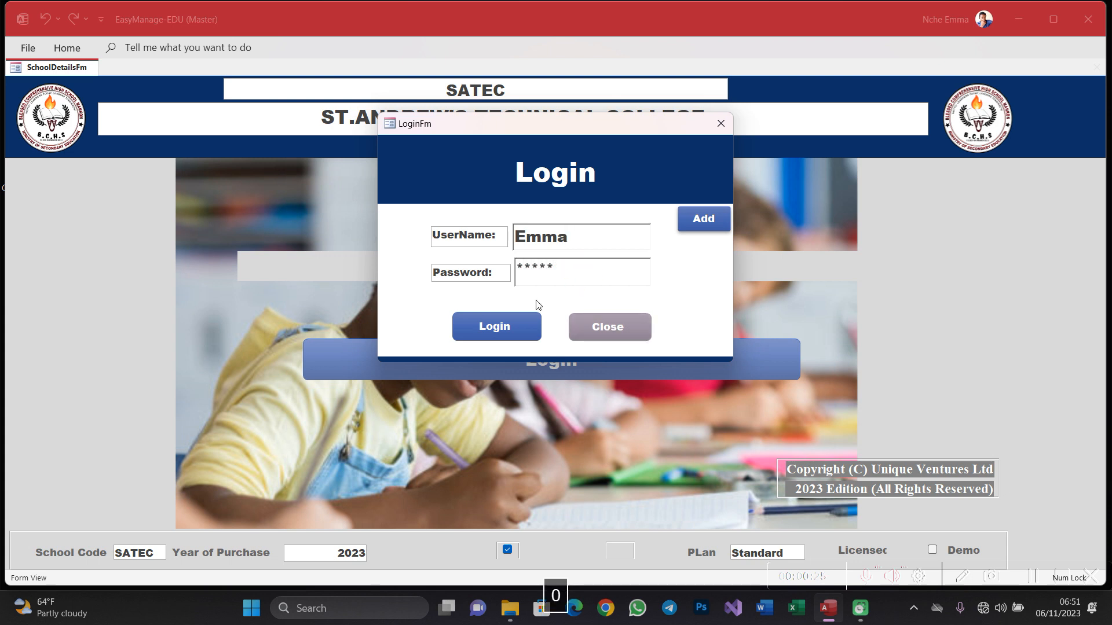
left_click(495, 327)
left_click(584, 355)
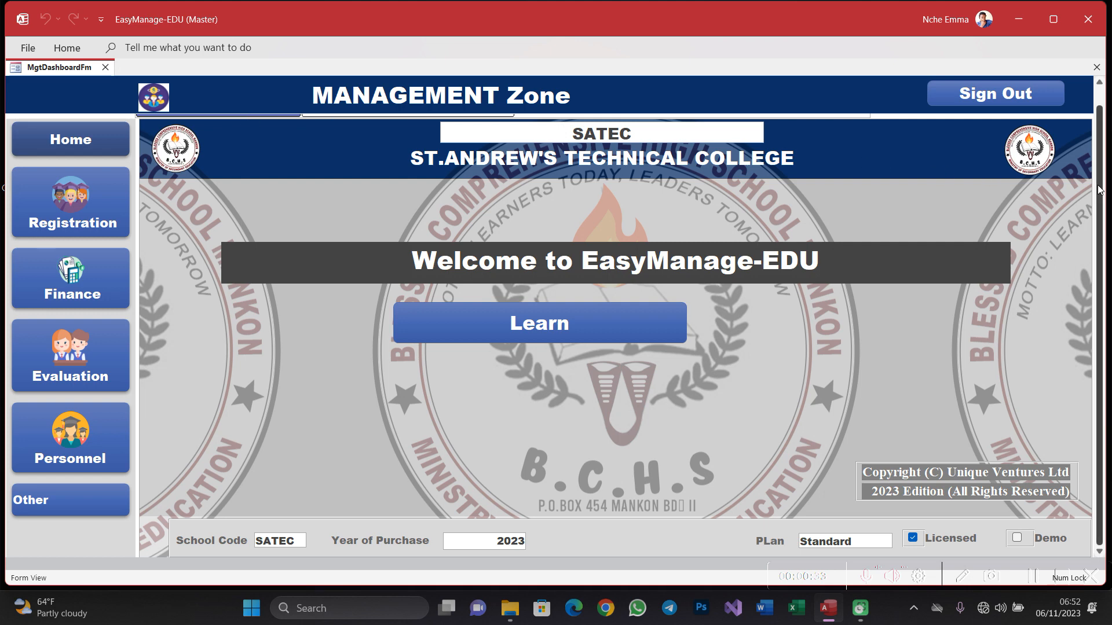
Open the Classes page of the Registration section
left_click_drag(1100, 193, 1104, 129)
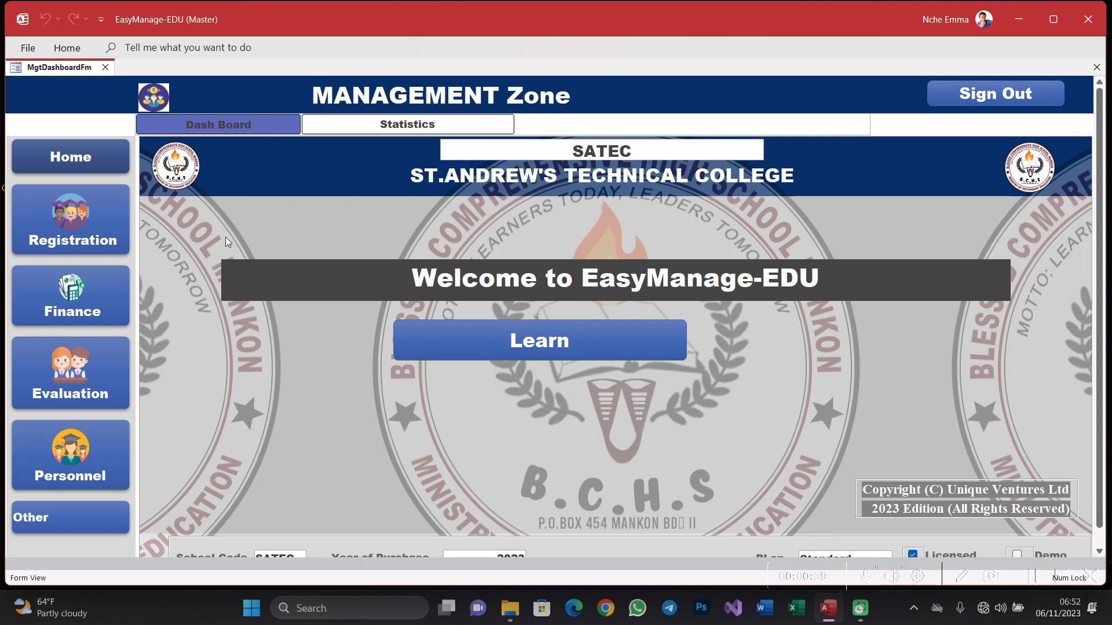
left_click(73, 226)
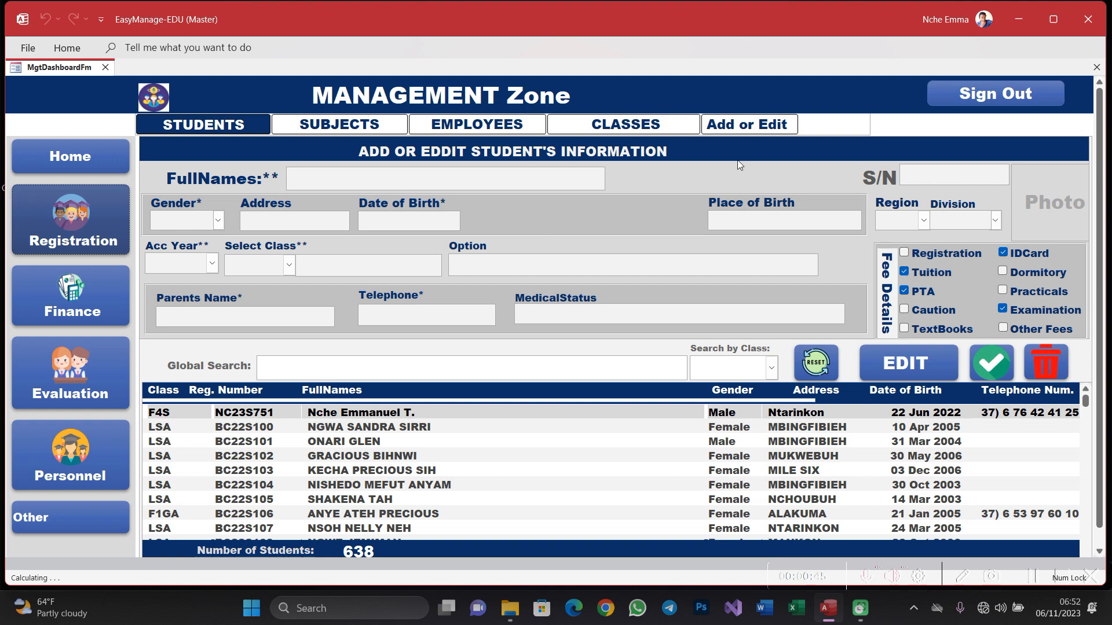
left_click(624, 126)
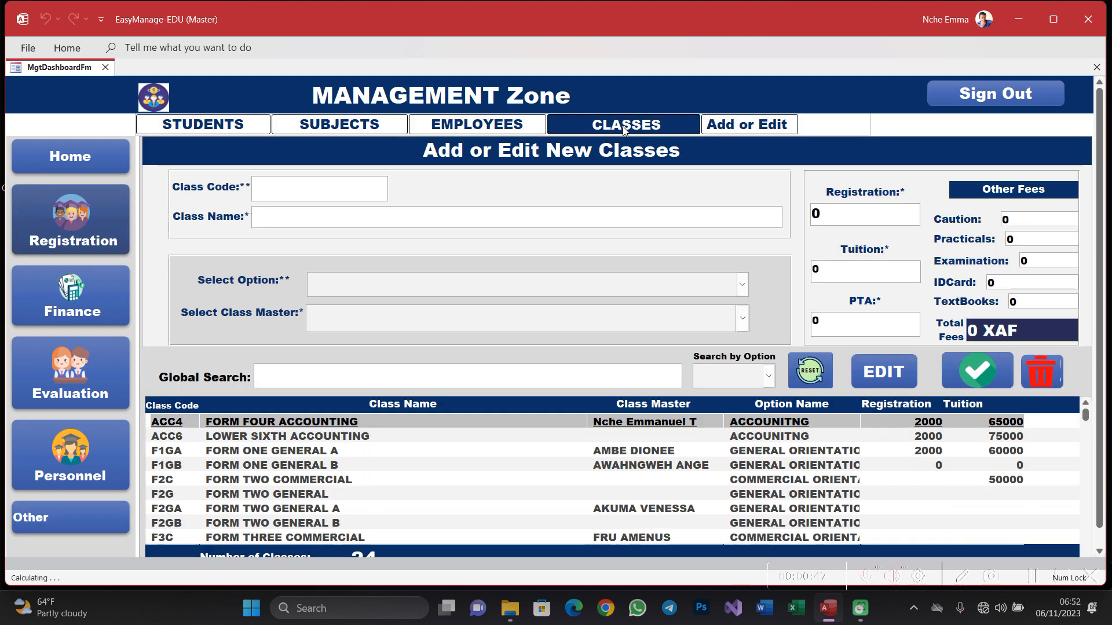
Return to the Students page and look through the list of registered students
left_click(227, 132)
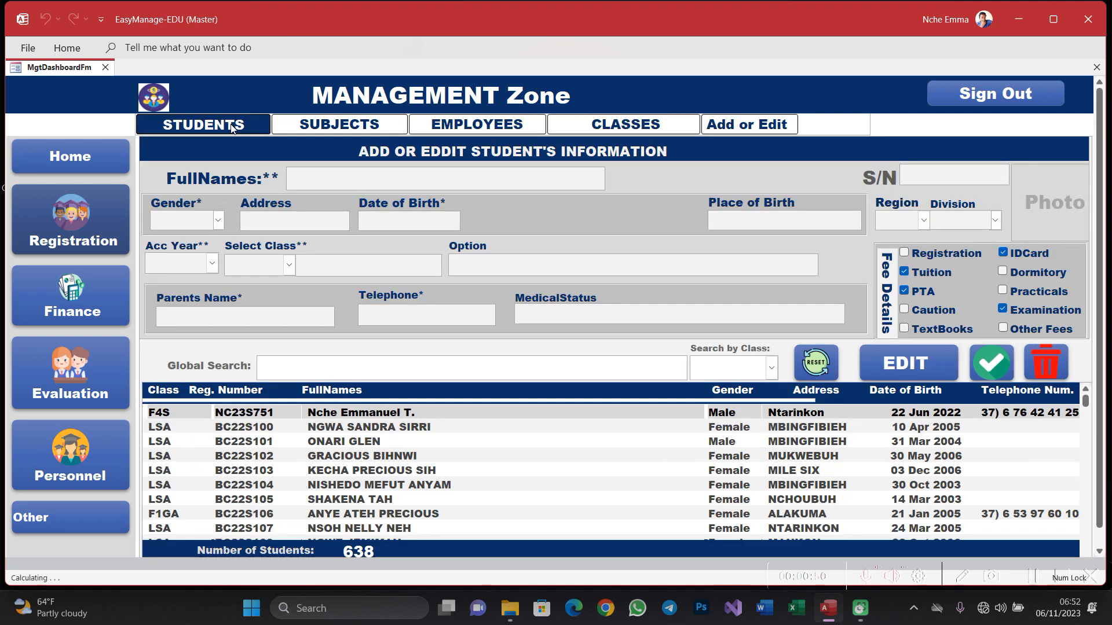
left_click(628, 127)
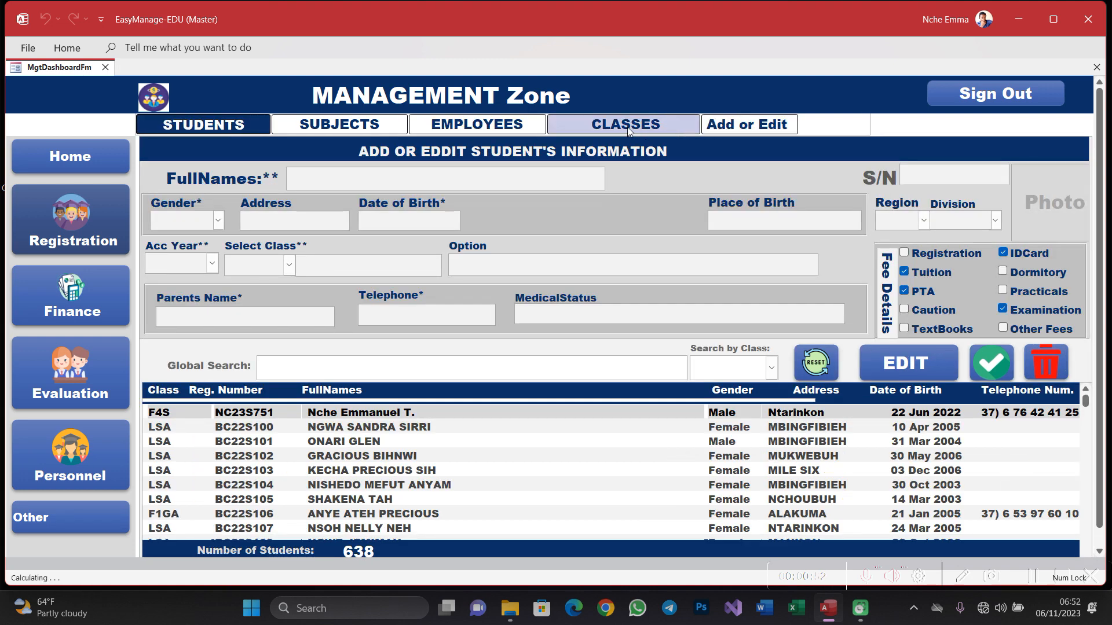
scroll(415, 480, "down", 2)
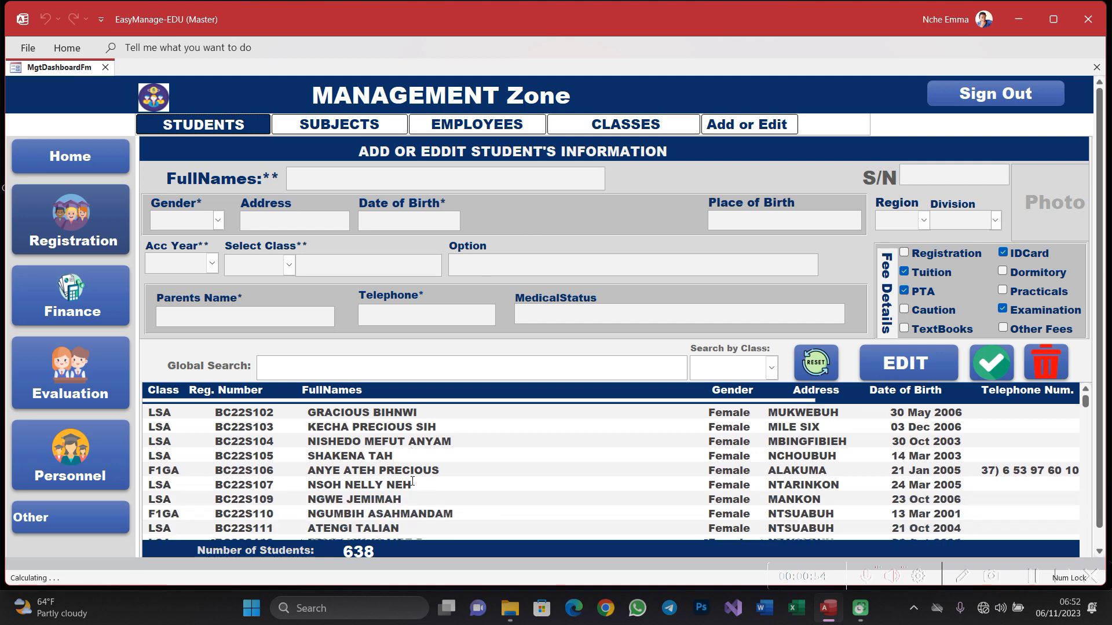
scroll(424, 454, "down", 2)
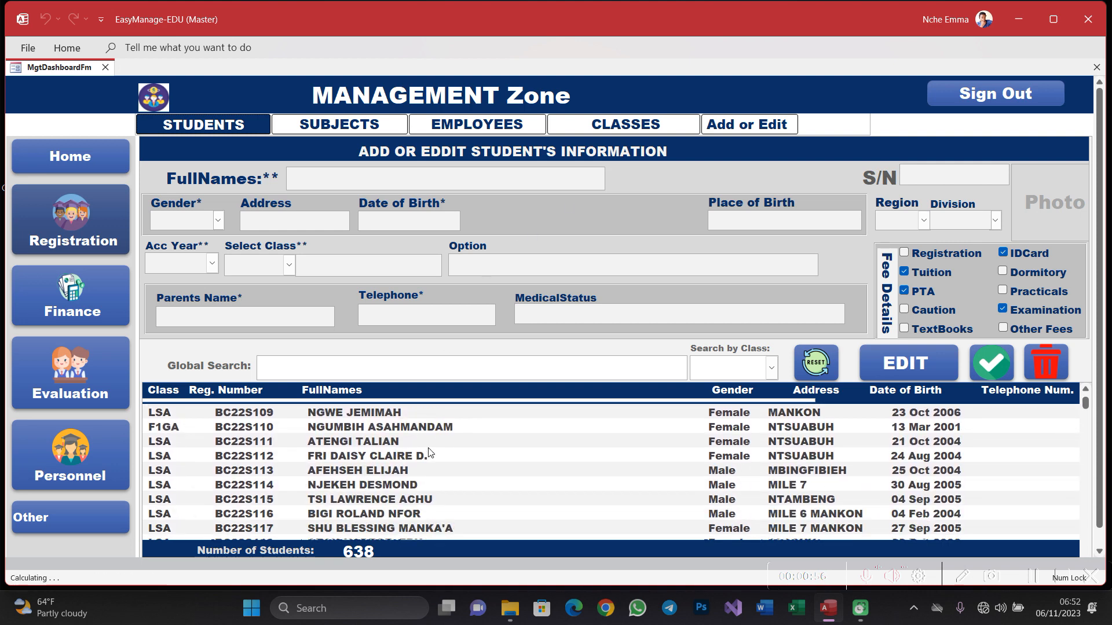
Open the Classes page and examine the existing class codes, names, class masters and options in the list
left_click(613, 130)
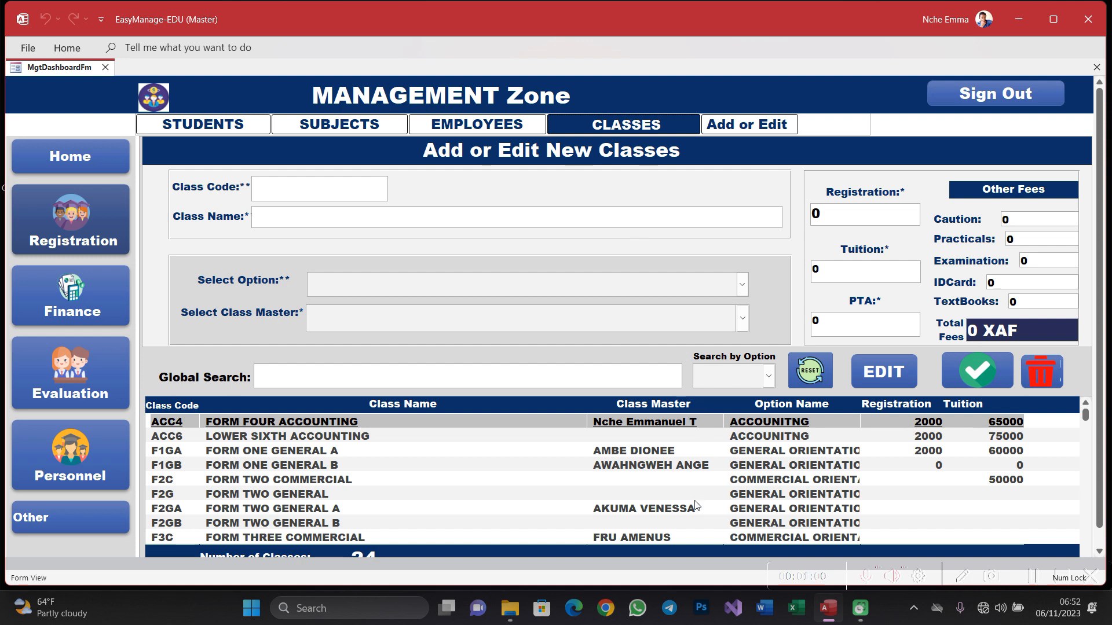
scroll(681, 470, "down", 1)
scroll(680, 470, "down", 4)
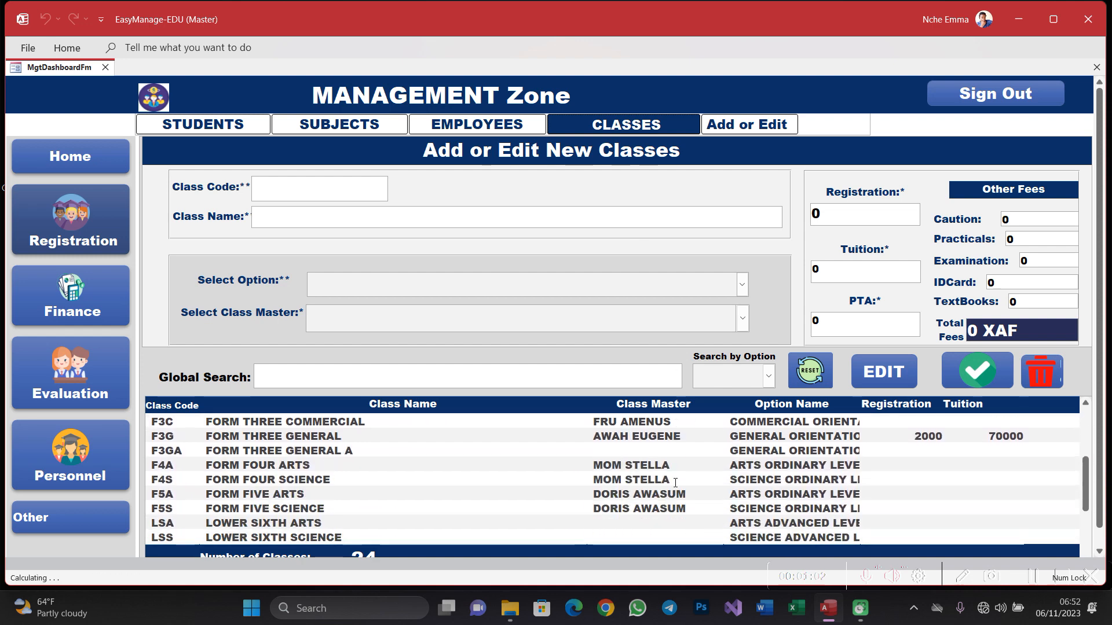
scroll(675, 483, "up", 2)
scroll(674, 484, "up", 3)
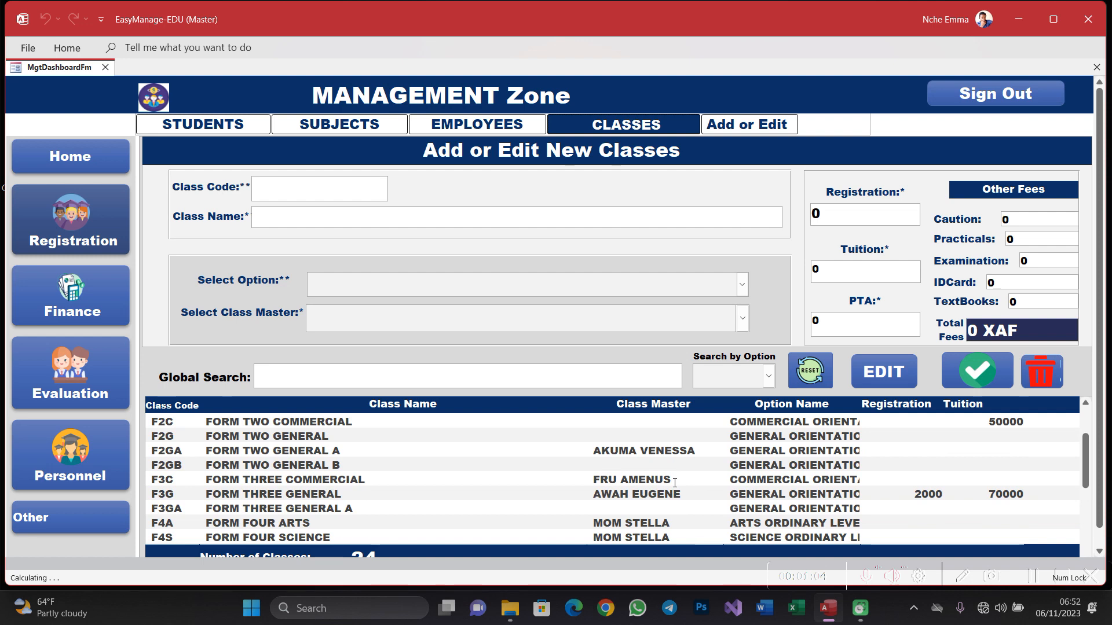
scroll(383, 490, "down", 1)
scroll(383, 490, "down", 5)
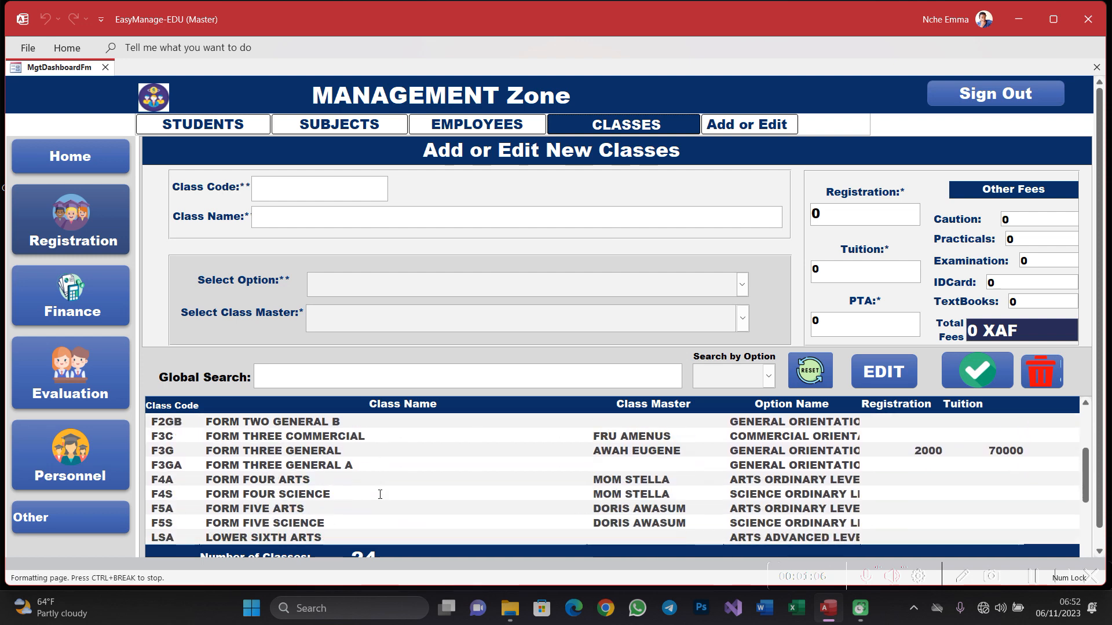
scroll(380, 495, "up", 5)
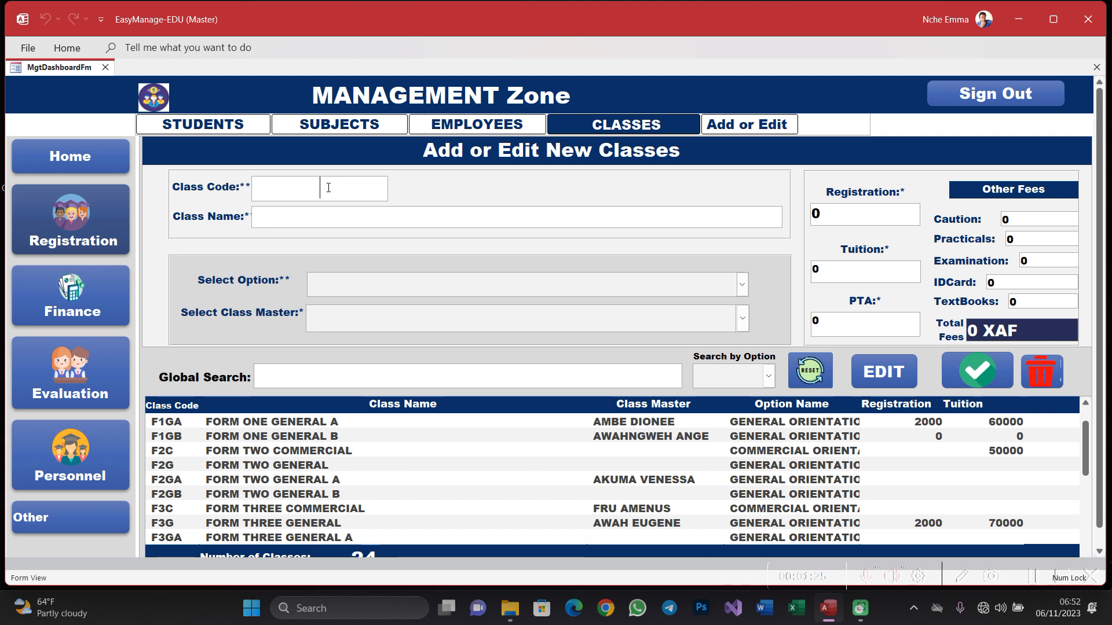
scroll(308, 530, "down", 1)
scroll(308, 530, "down", 6)
scroll(308, 529, "down", 3)
scroll(309, 531, "up", 12)
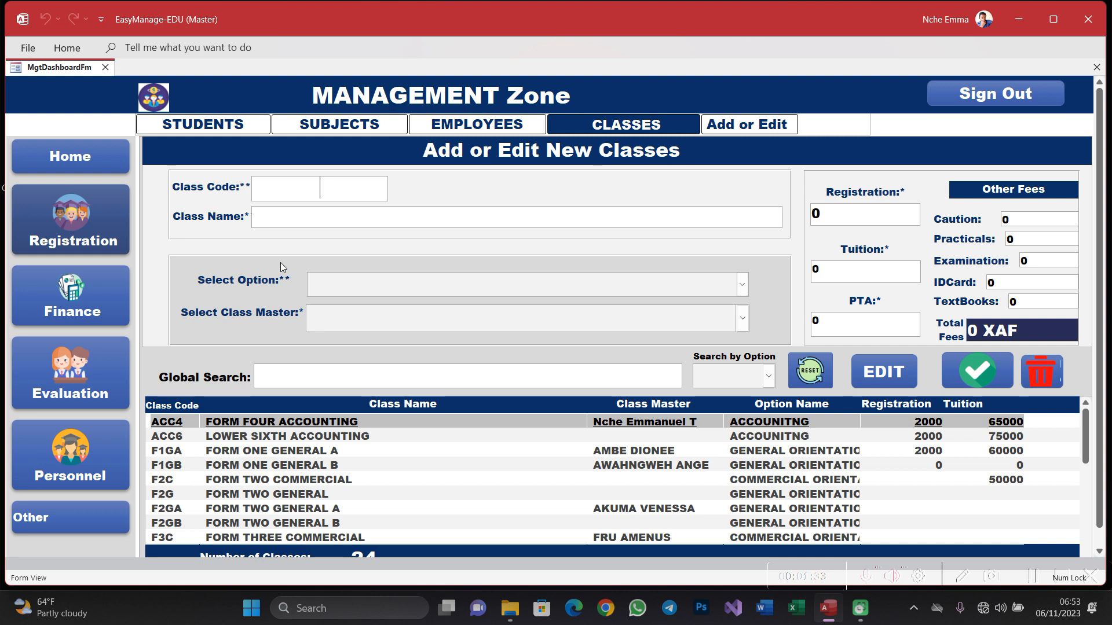
Enter F1I as the class code of the new class
key("Return")
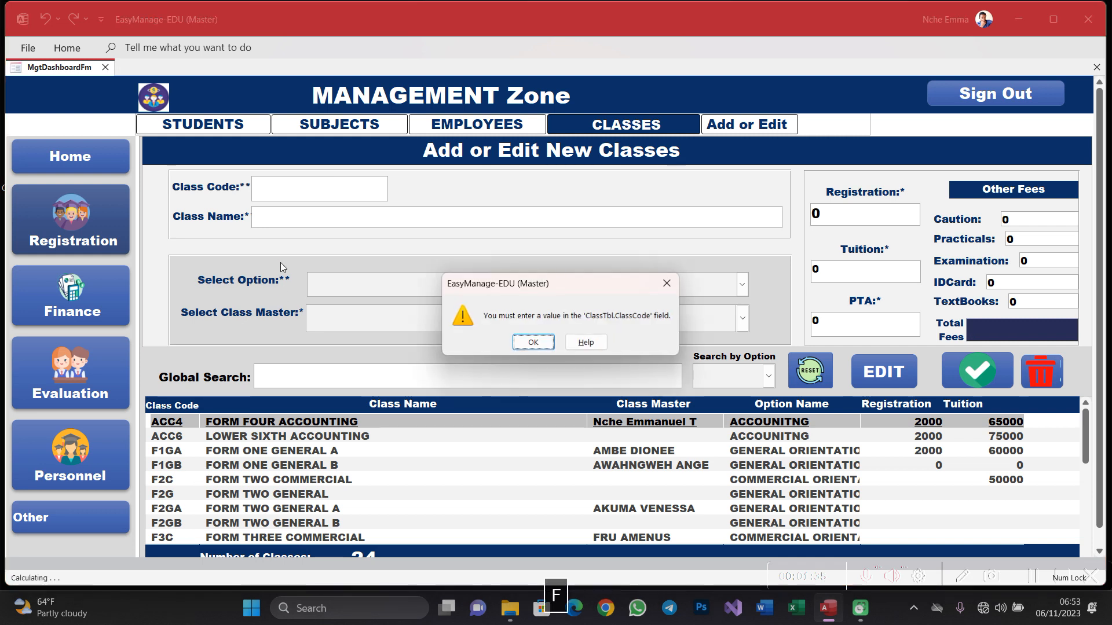
key("Return")
type("f")
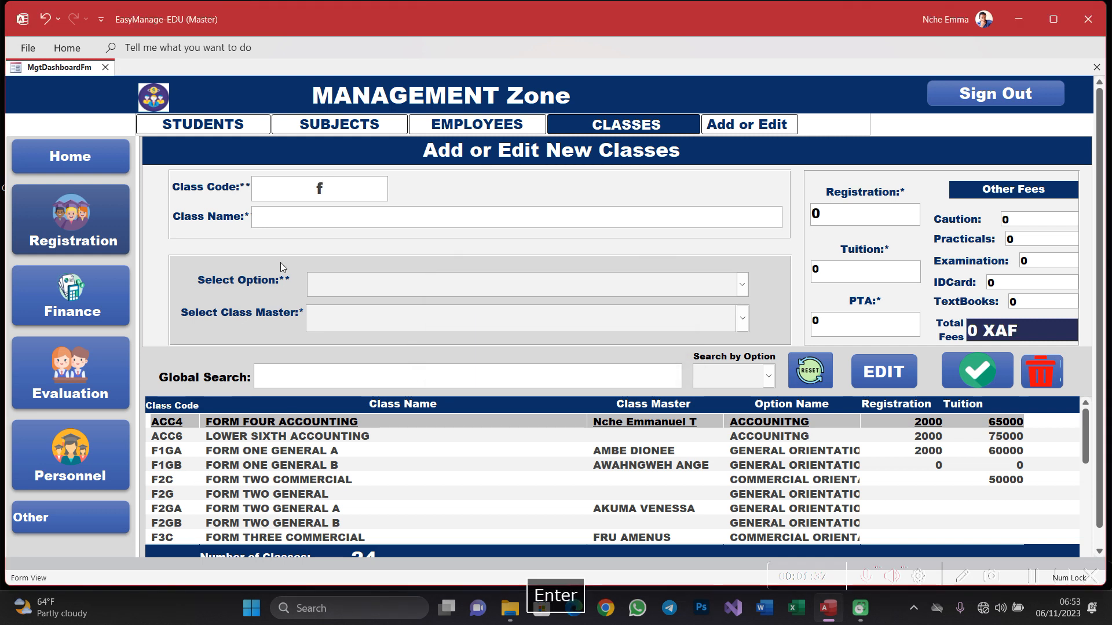
key("BackSpace")
key("Caps_Lock")
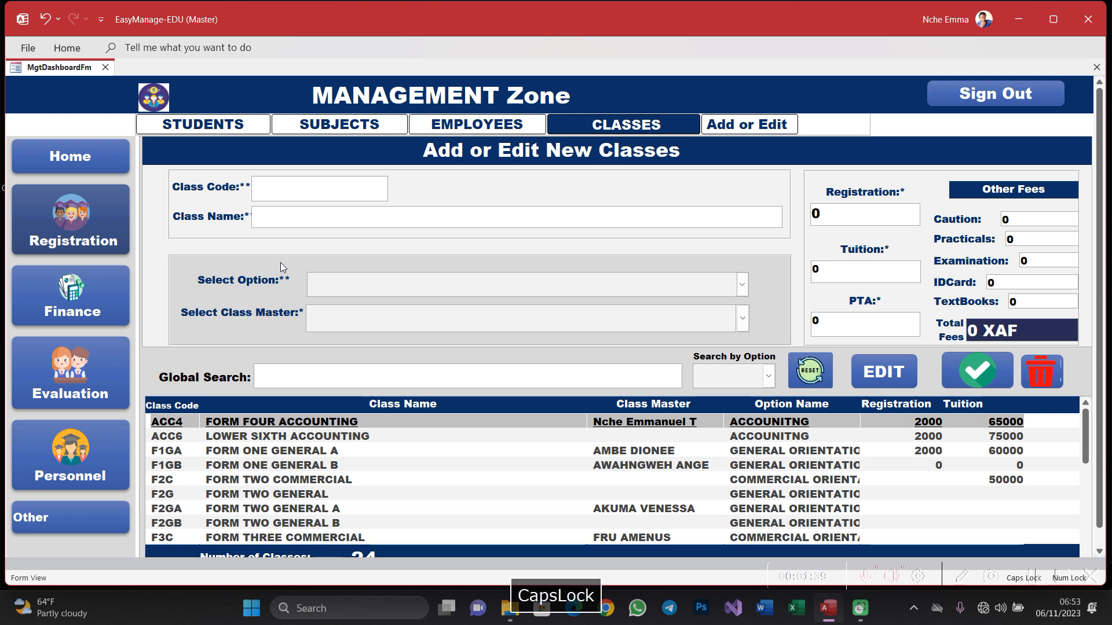
type("F")
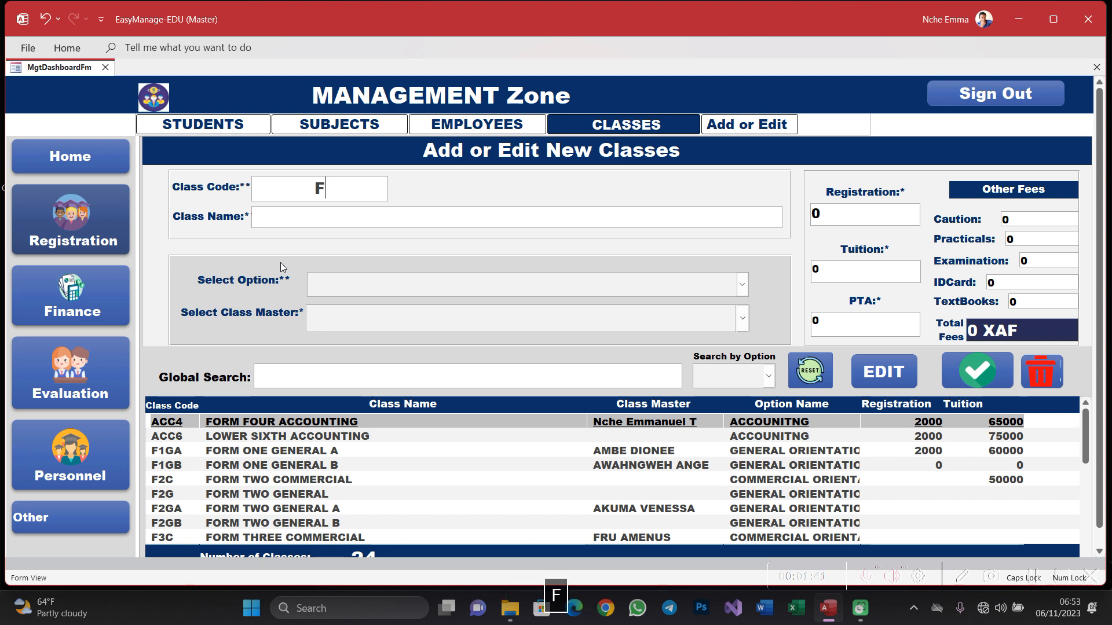
type("1")
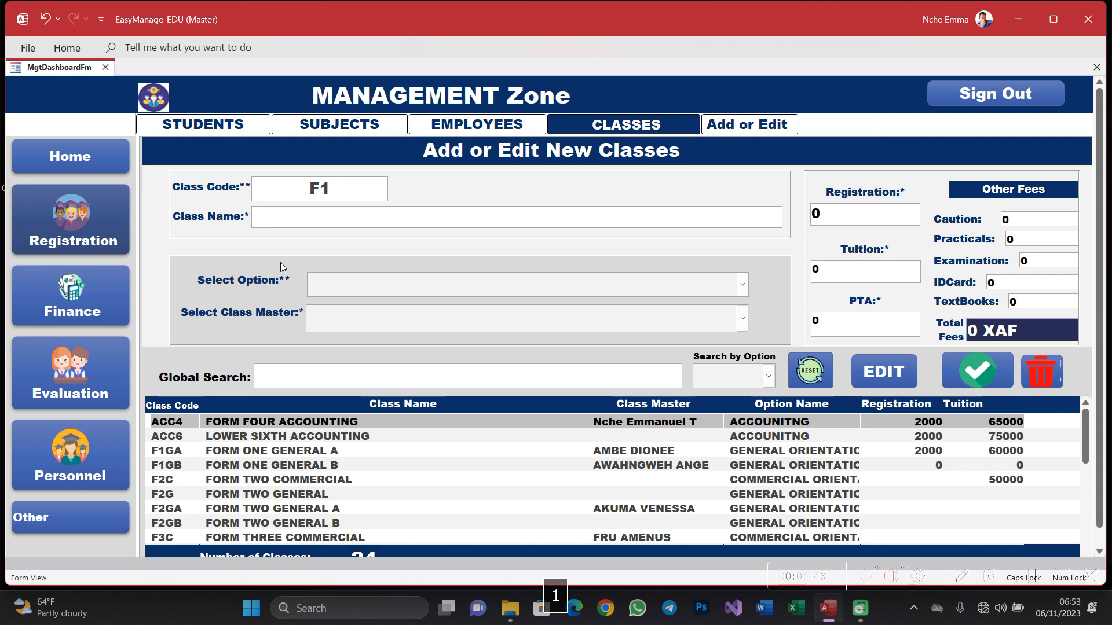
type("IN")
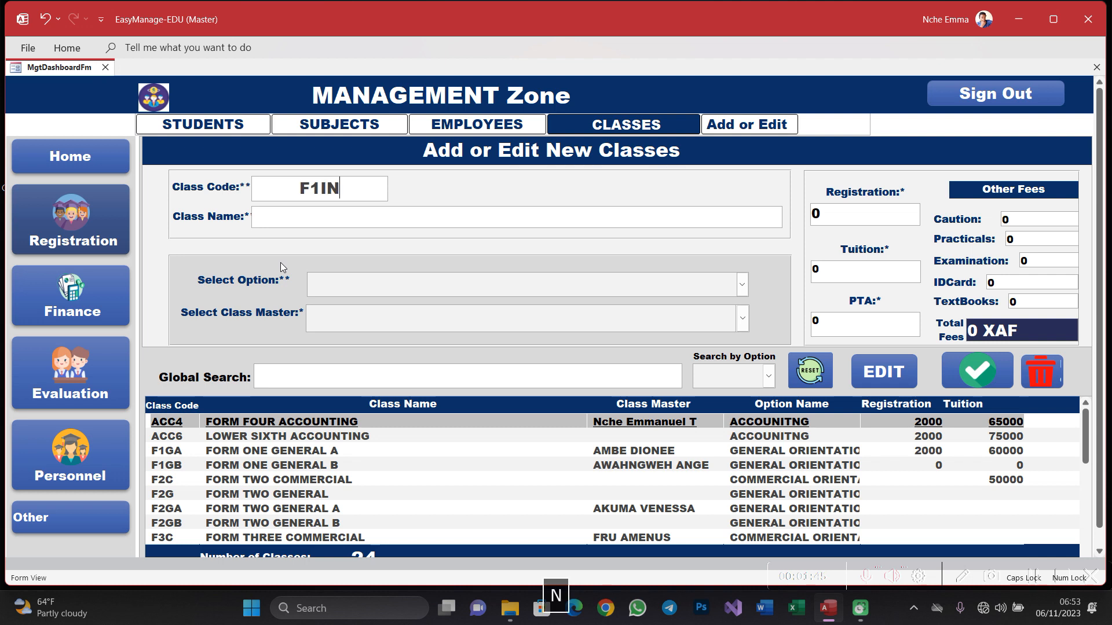
key("BackSpace")
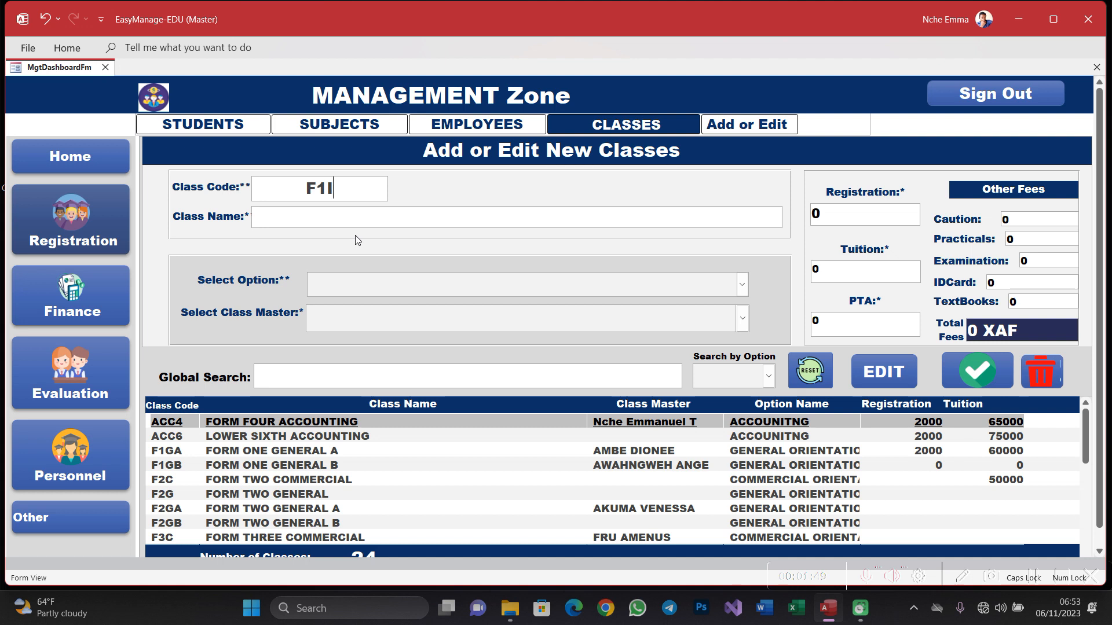
Check the existing classes in the list and enter FORM ONE IND as the new class's name
left_click(404, 216)
scroll(180, 462, "down", 5)
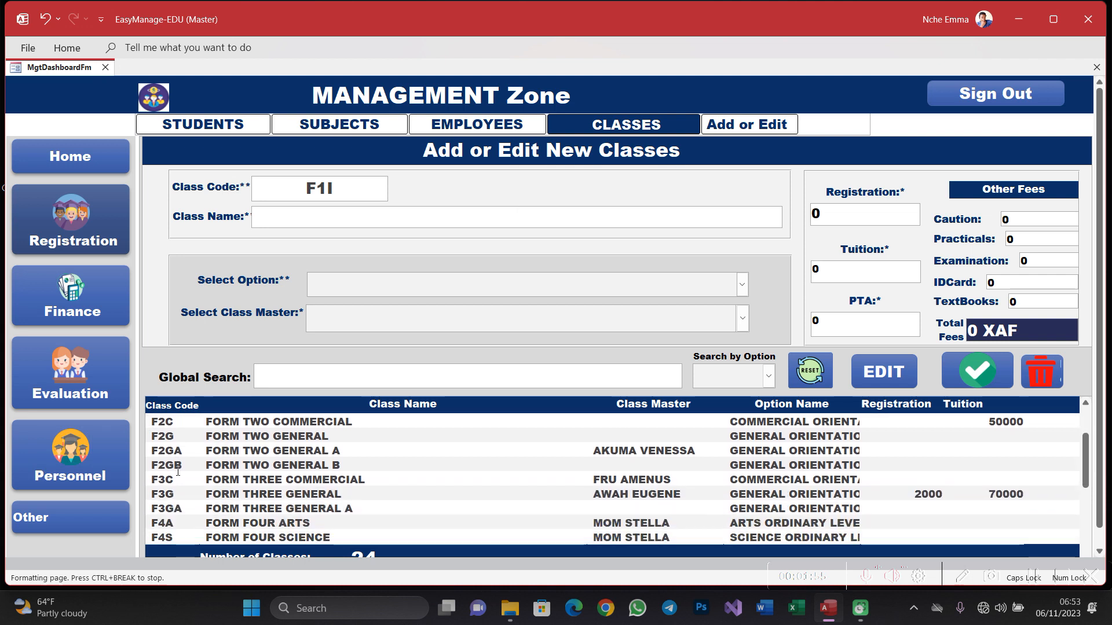
scroll(180, 475, "down", 1)
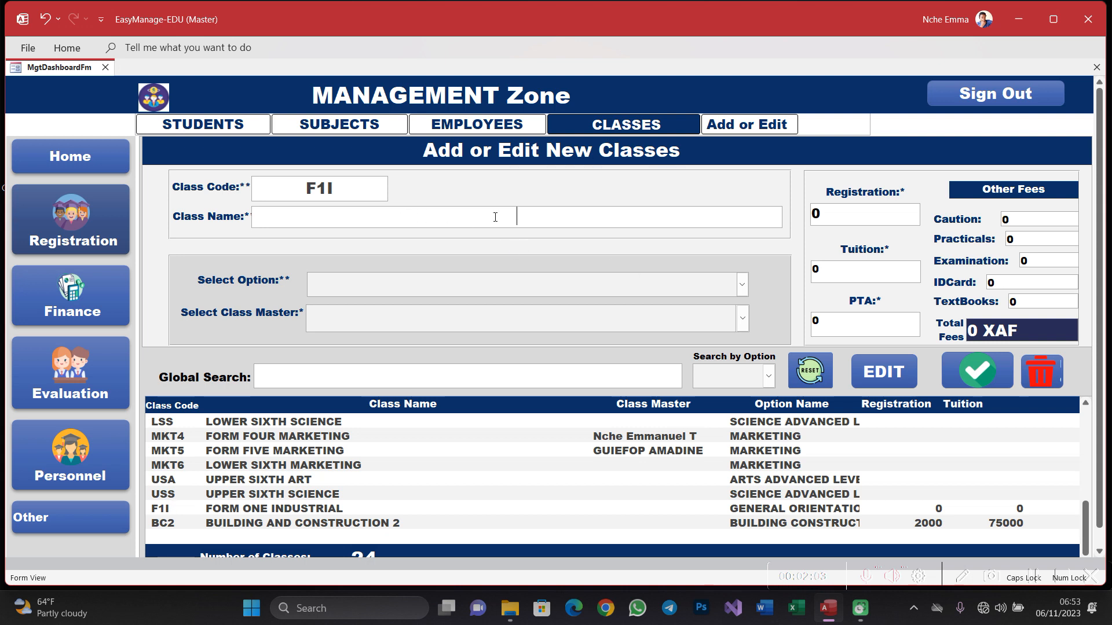
type("F")
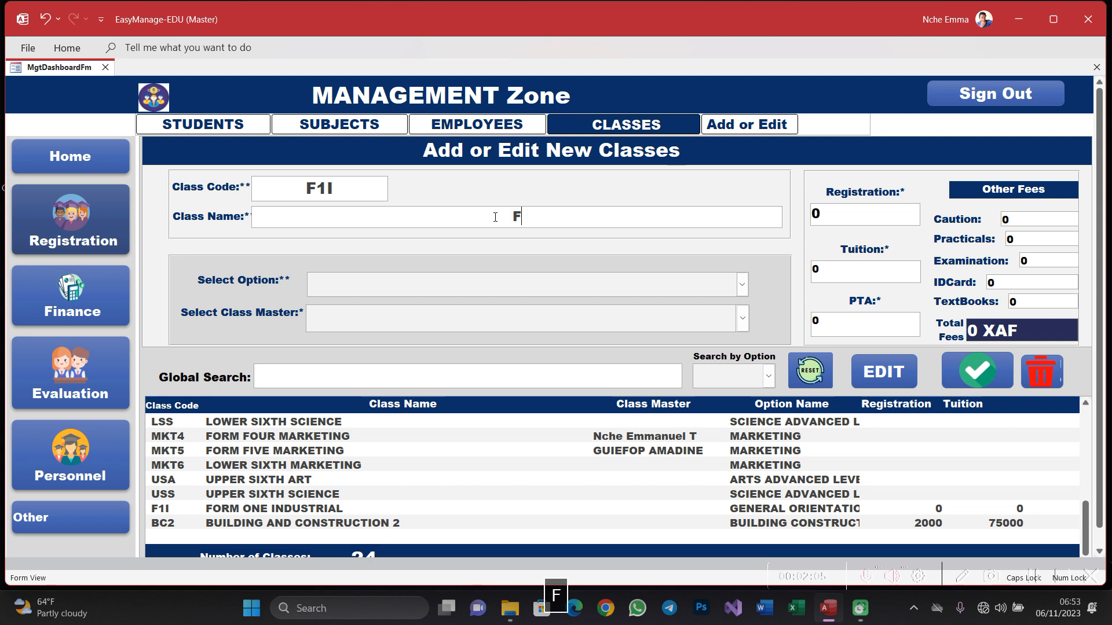
type("ORM ON")
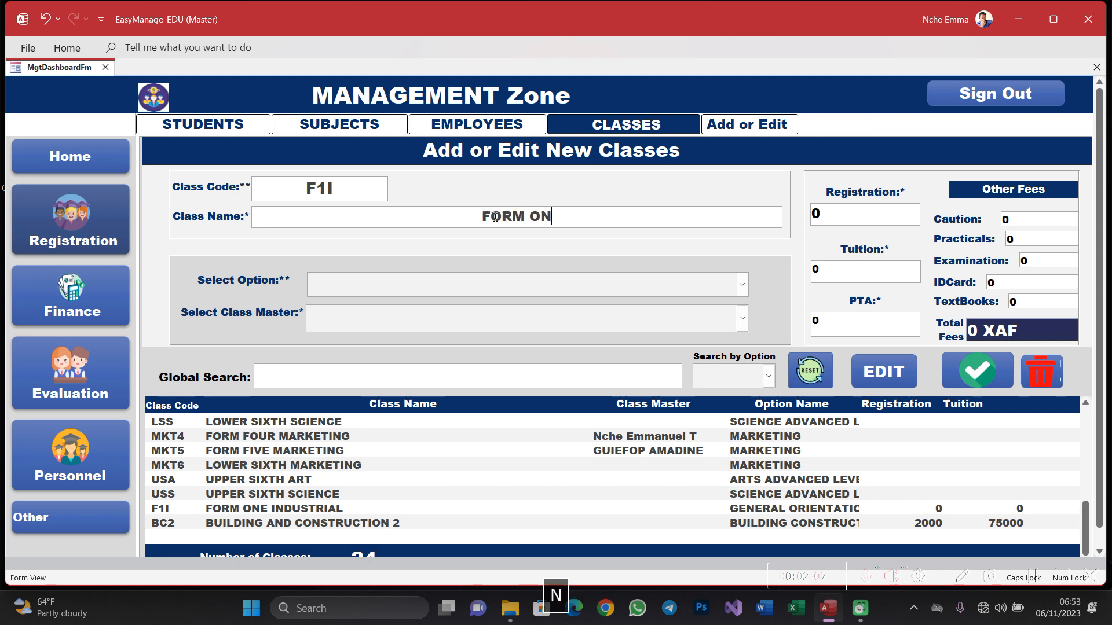
type("E INF")
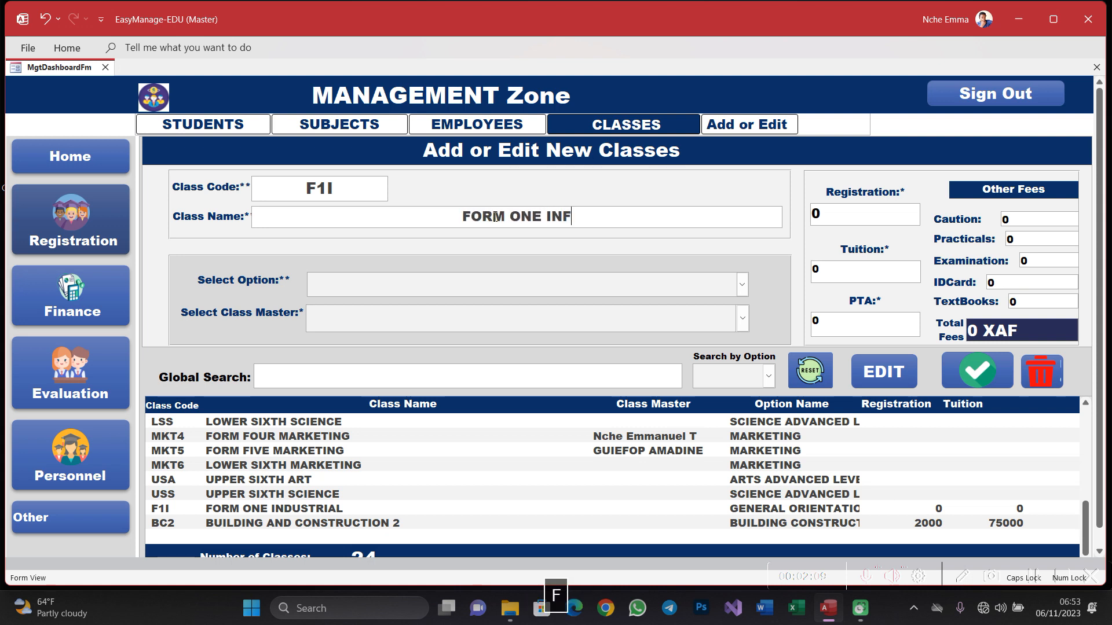
key("BackSpace")
type("D")
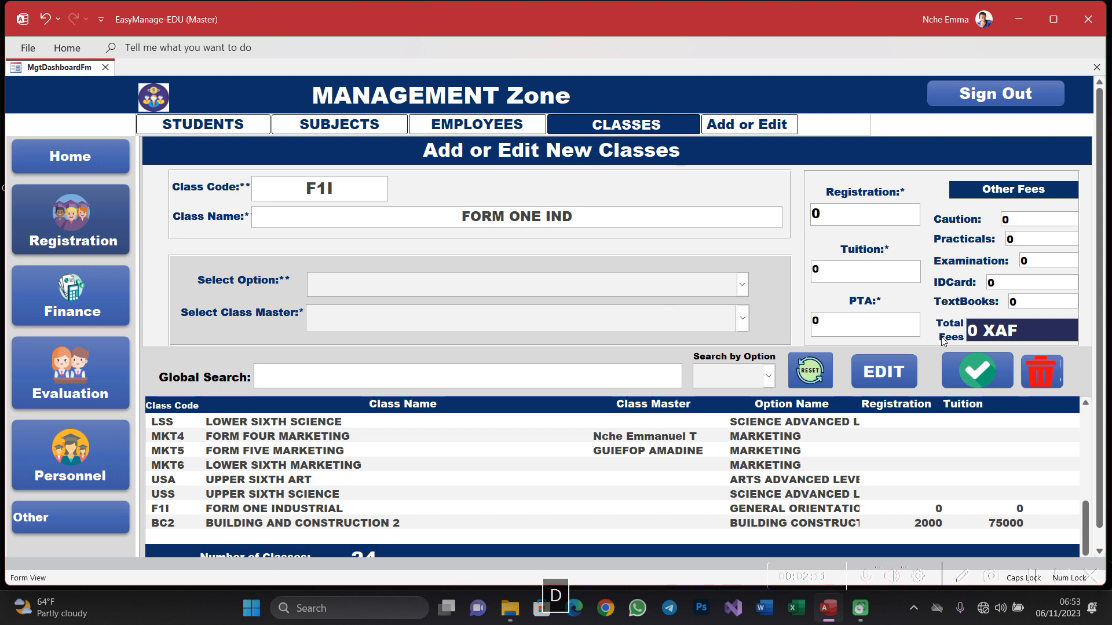
Try to save the new class F1I and check its code against the existing classes in the list
left_click(977, 371)
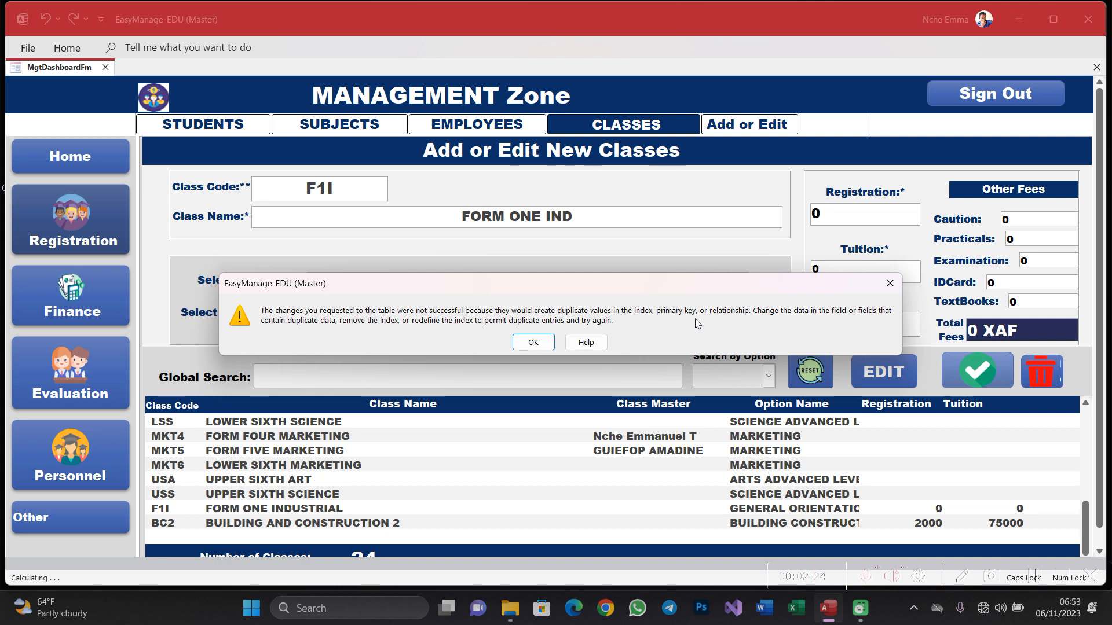
left_click(532, 342)
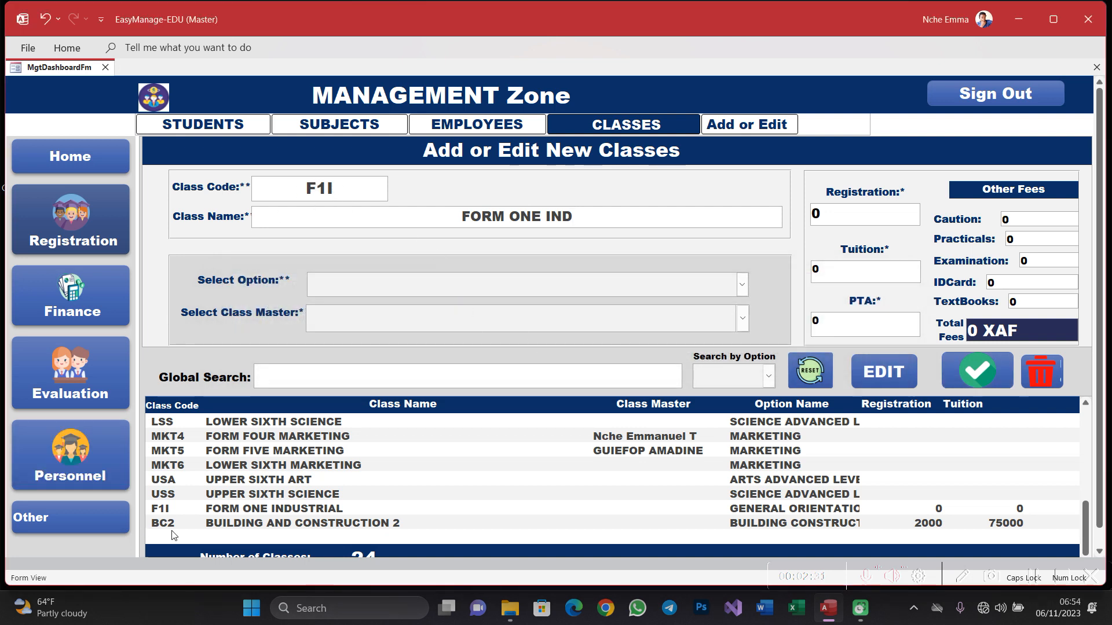
scroll(239, 469, "up", 2)
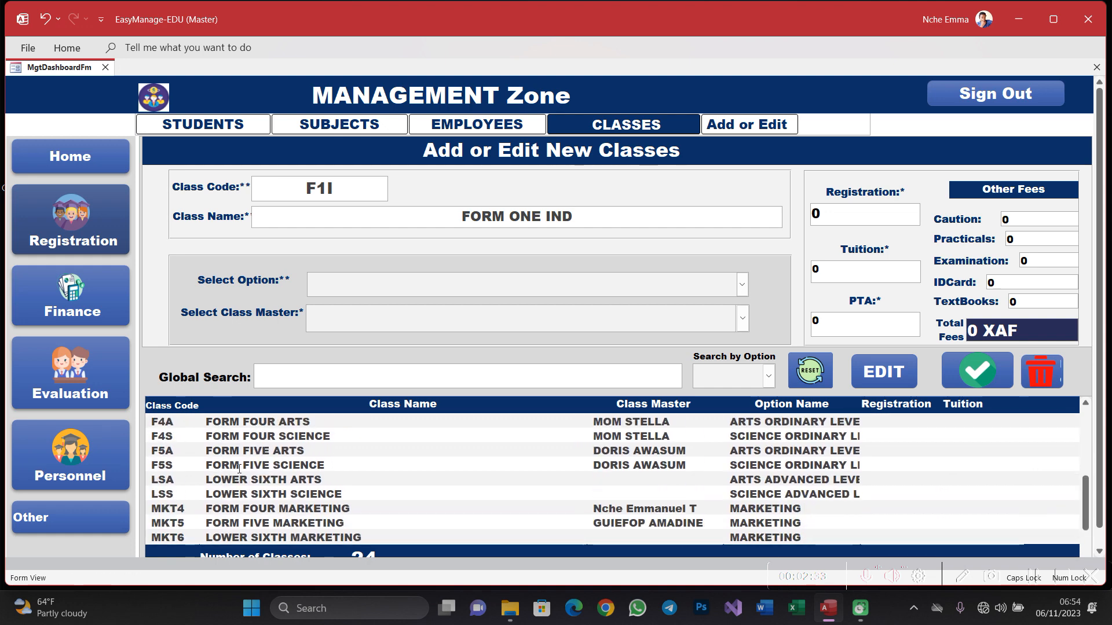
scroll(186, 509, "down", 2)
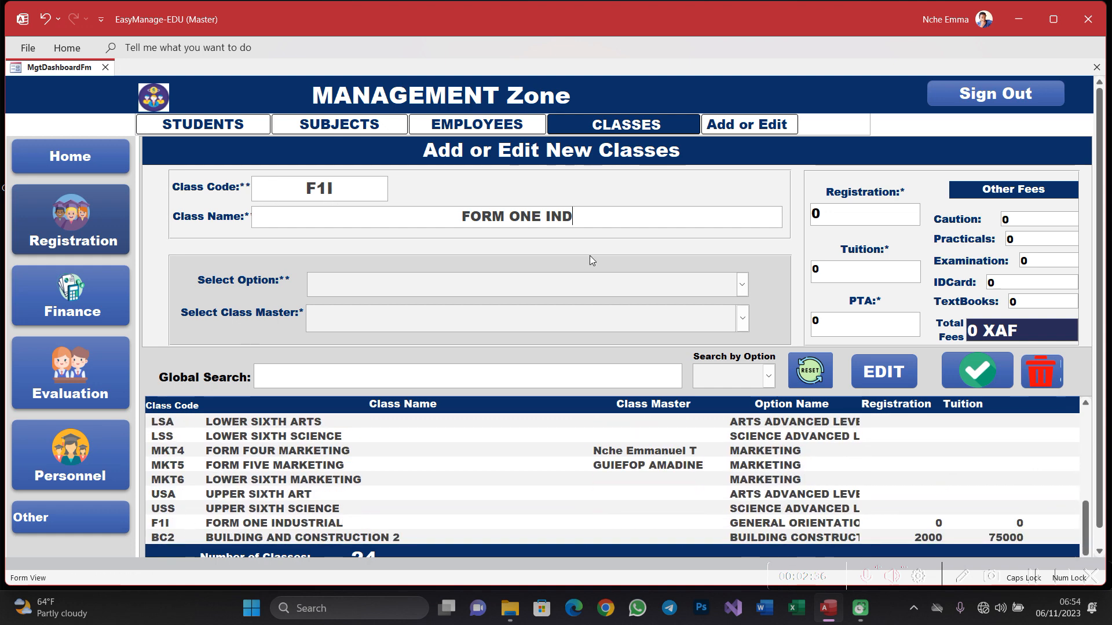
Clear the class name and discard the unsaved F1I class entry to leave the form blank
left_click_drag(599, 219, 360, 220)
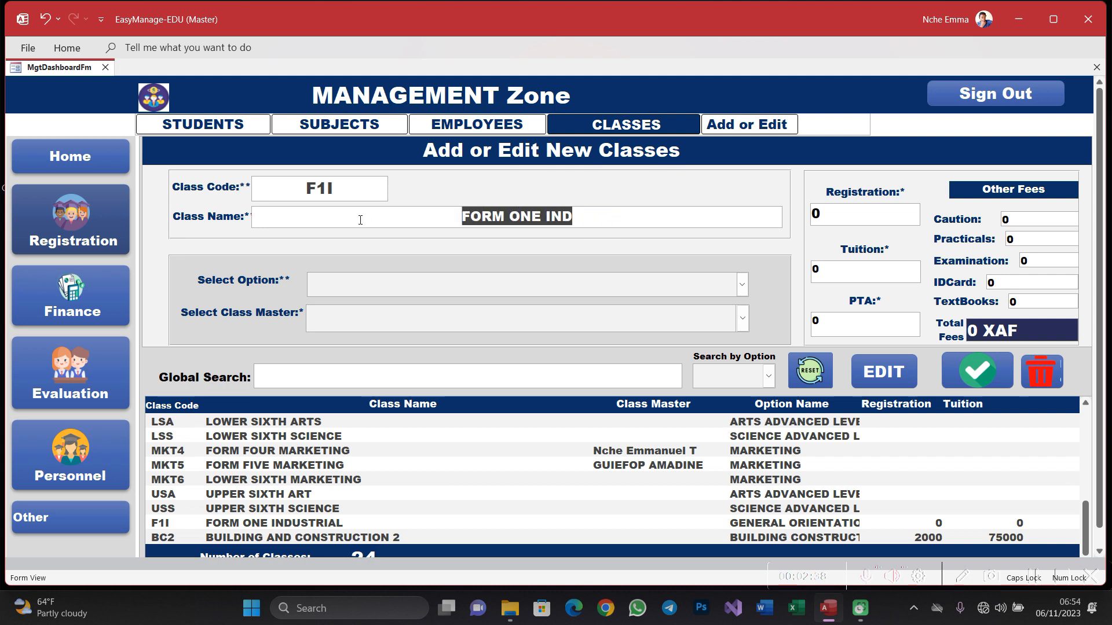
key("Delete")
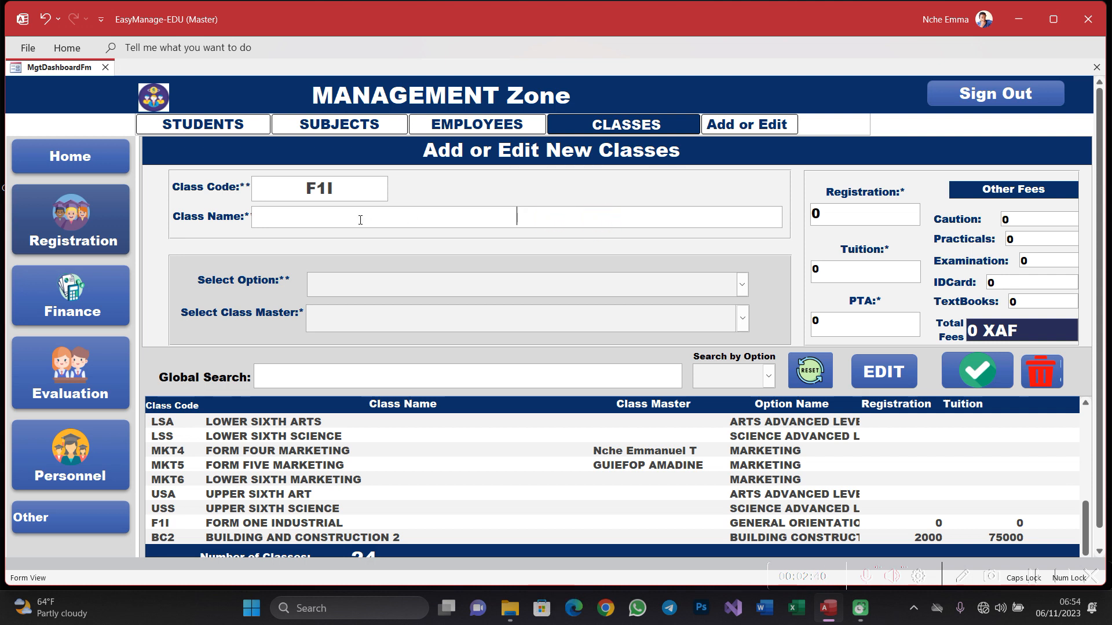
key("Escape")
key("Escape")
left_click(303, 192)
Check the existing Form One class codes and enter F1GC as the new class's code
scroll(262, 434, "down", 1)
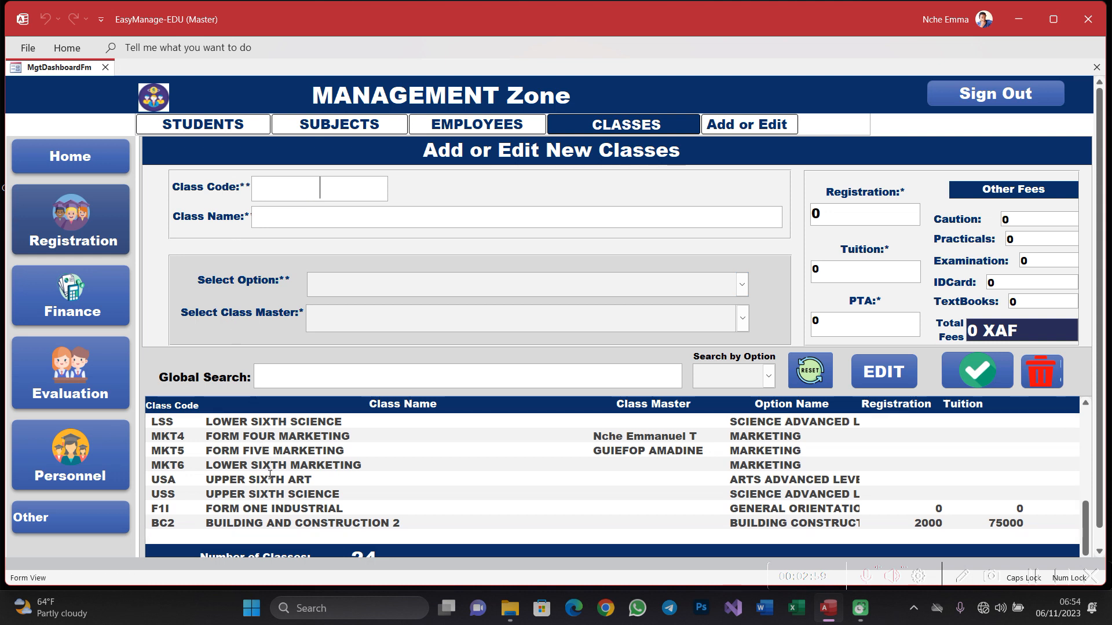
scroll(270, 475, "up", 12)
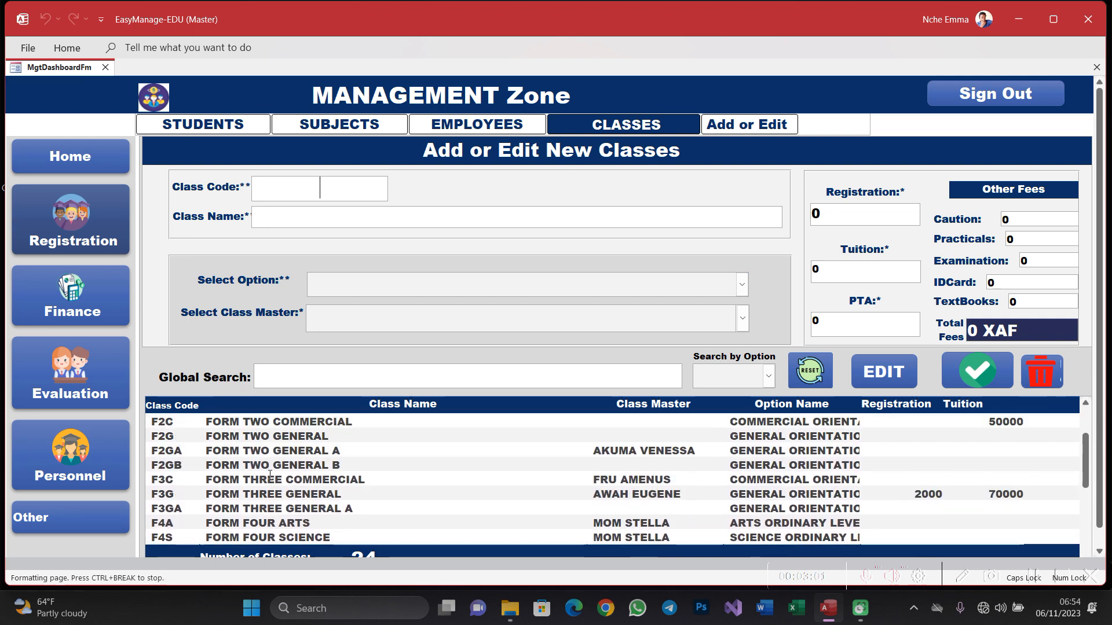
scroll(270, 475, "up", 3)
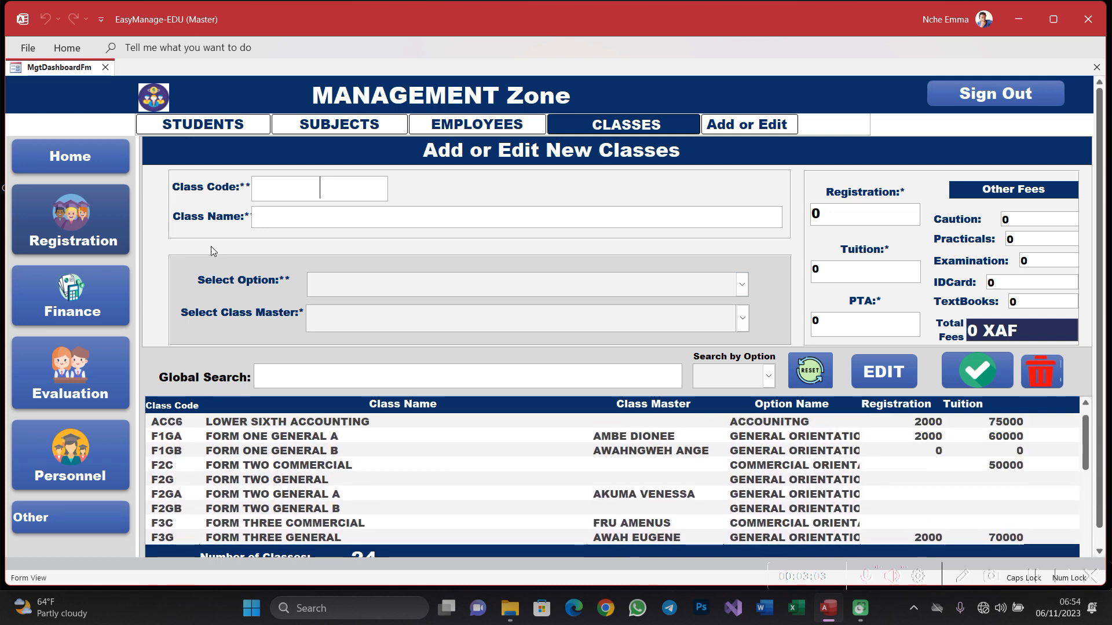
type("G")
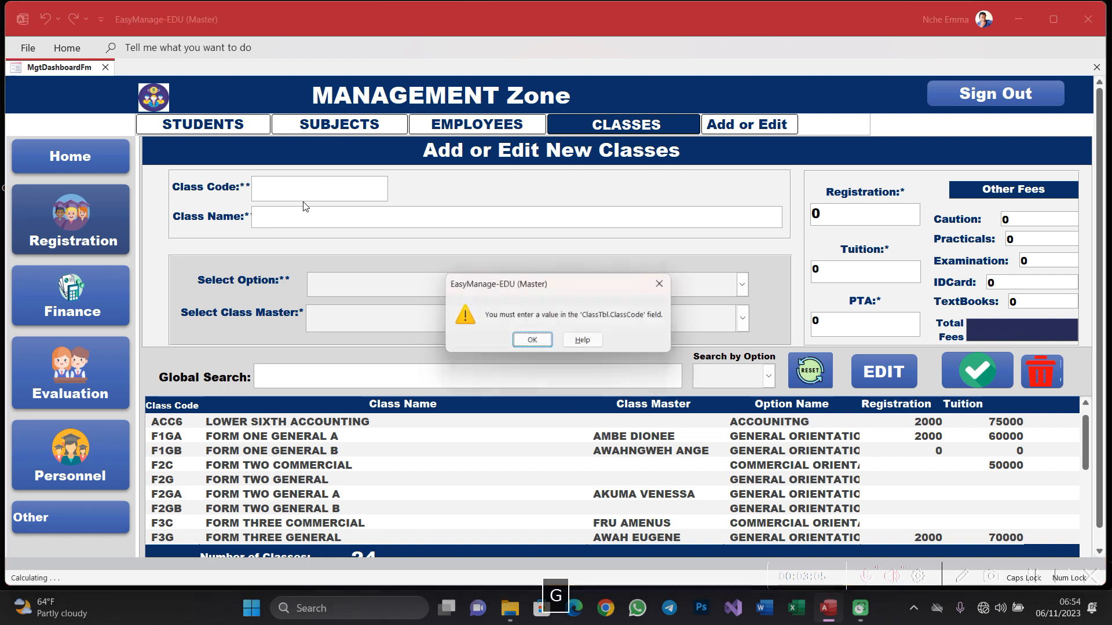
key("BackSpace")
key("Return")
key("Return")
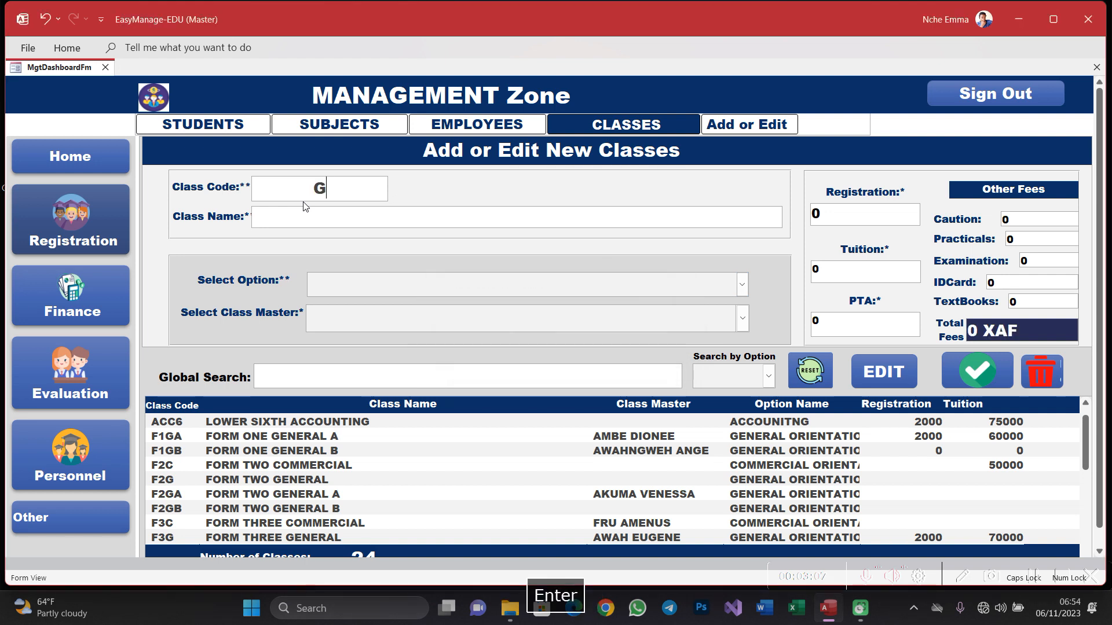
key("BackSpace")
type("F1G")
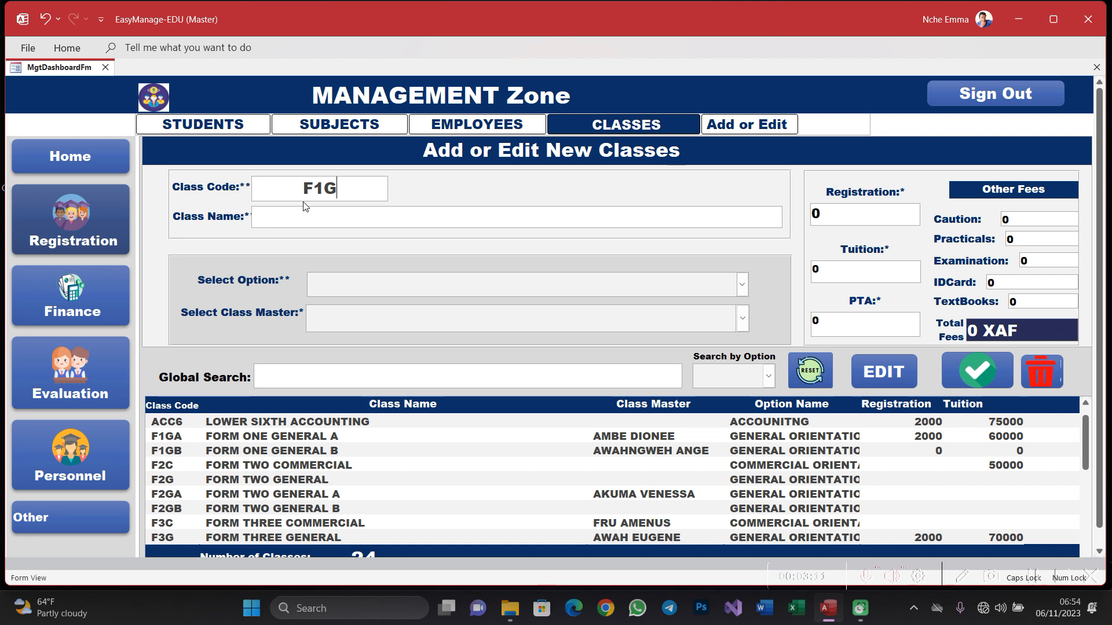
type("C")
Enter FORM ONE GENERAL C as the new class's name
type("FORM ")
type("ONE ")
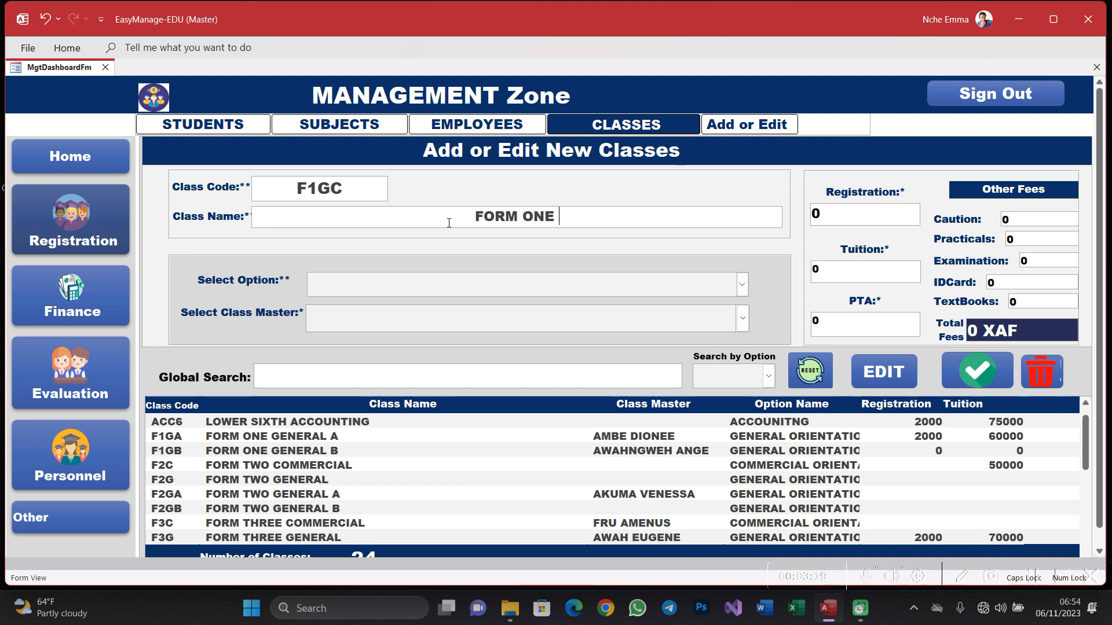
type("C")
key("BackSpace")
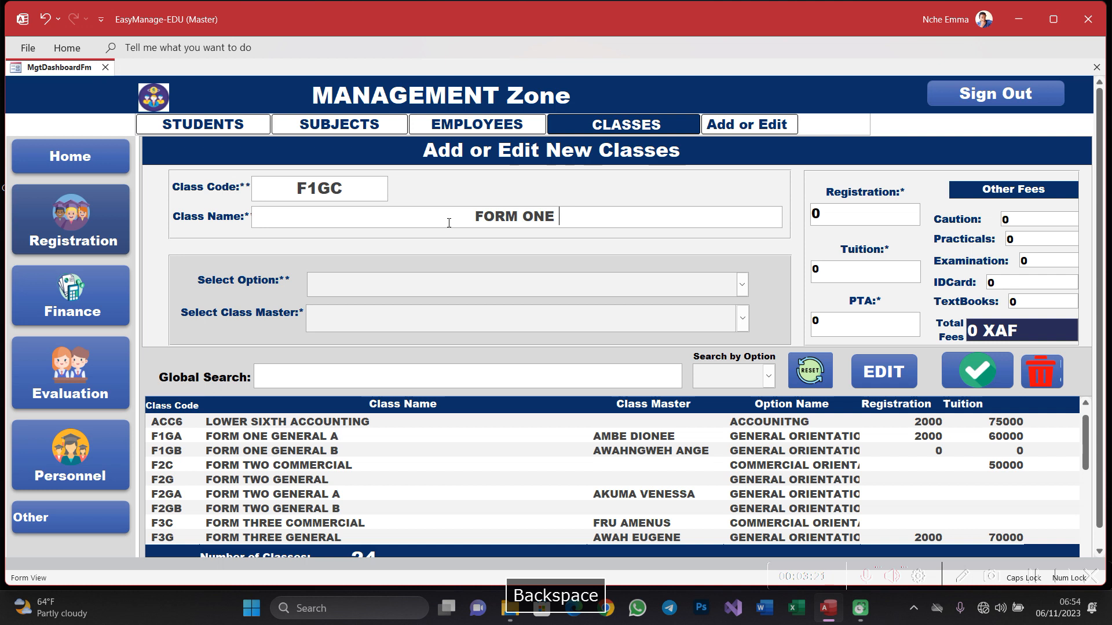
type("GENER")
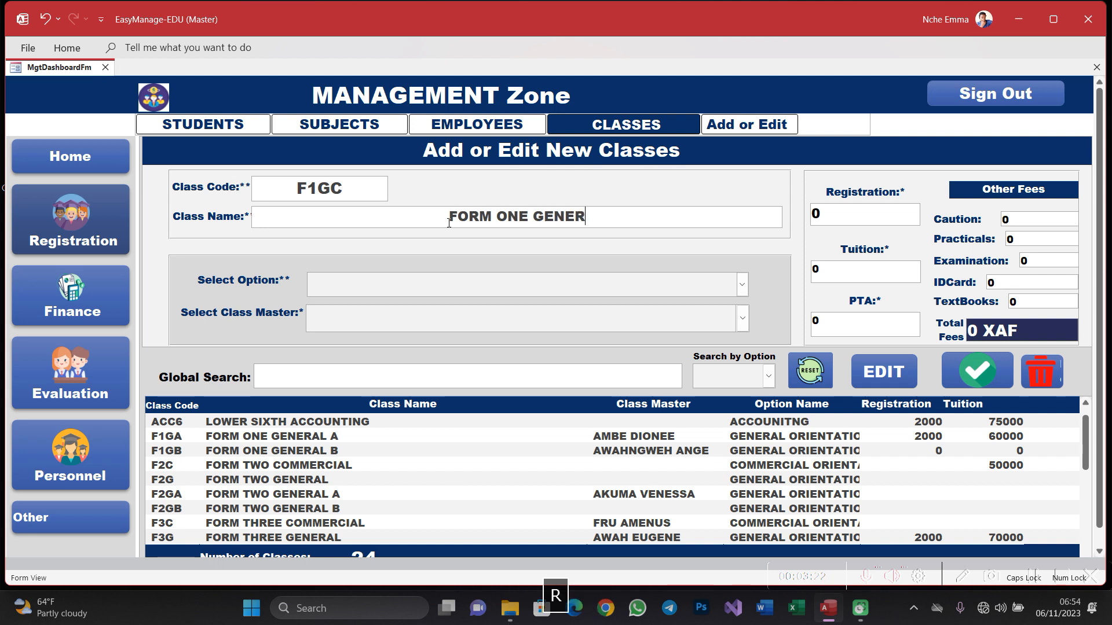
type("AL C")
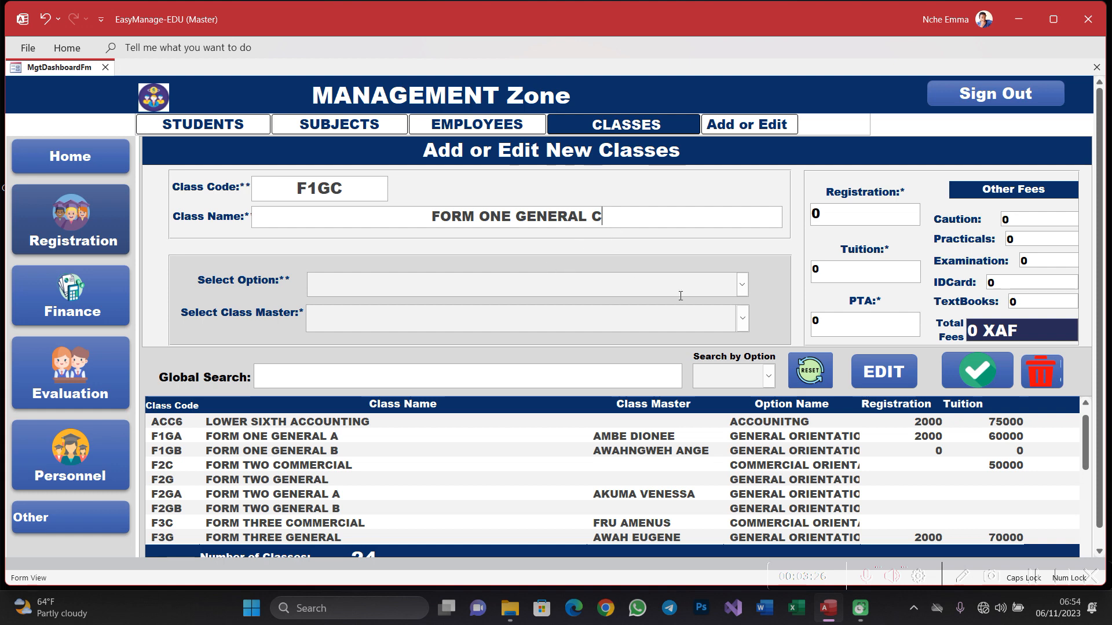
Review the available class options, open their list for editing and view the department choices for BUILDING CONSTRUCTION
left_click(742, 286)
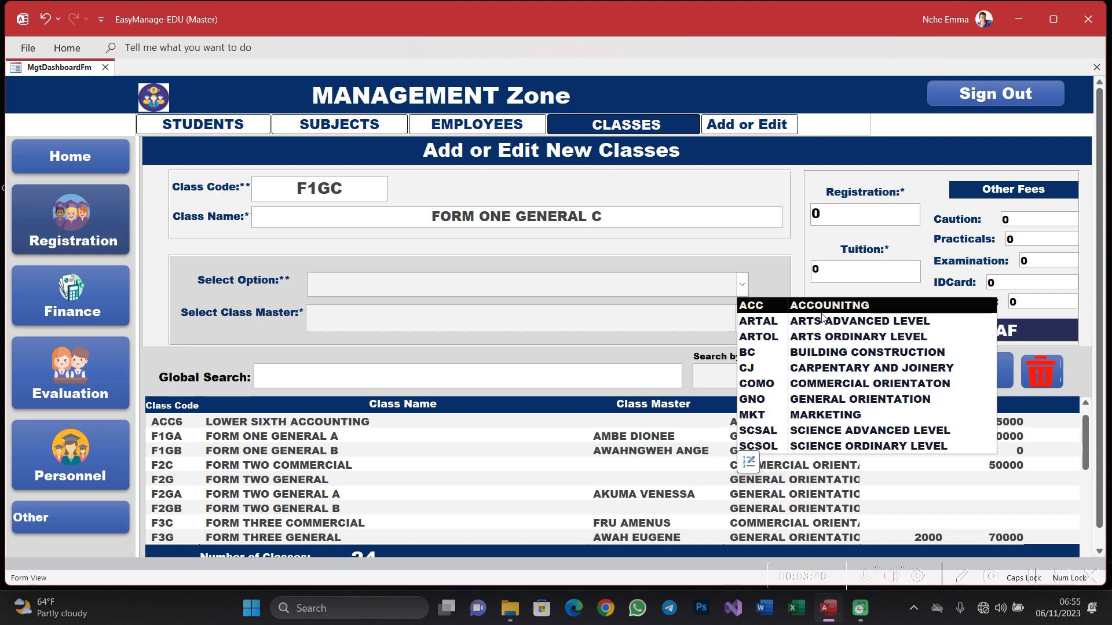
left_click(754, 278)
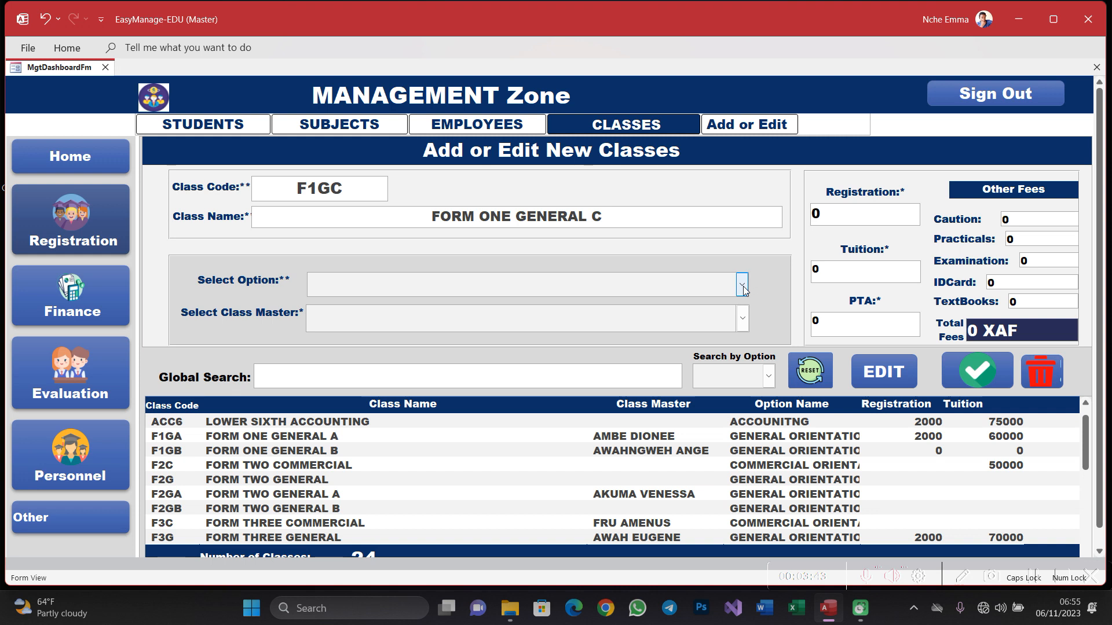
left_click(743, 285)
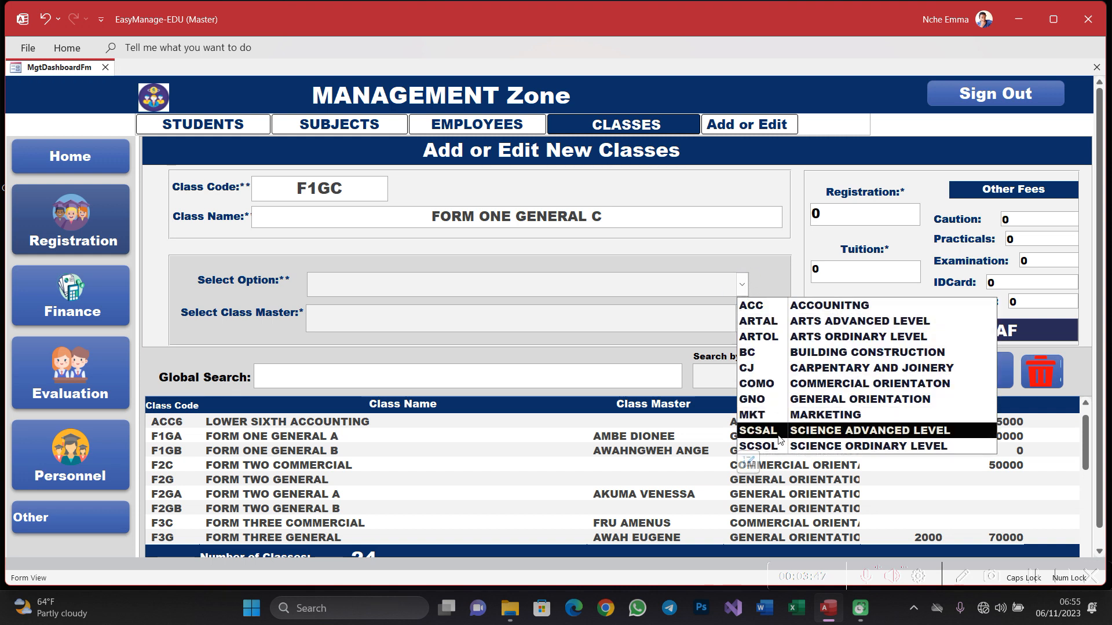
left_click(749, 463)
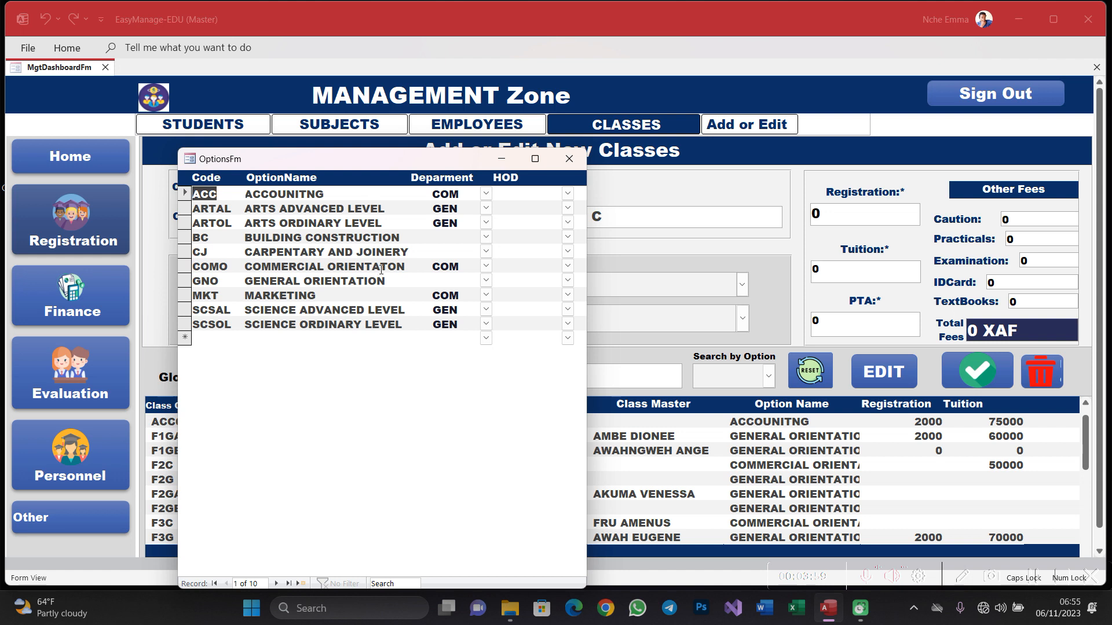
left_click(486, 237)
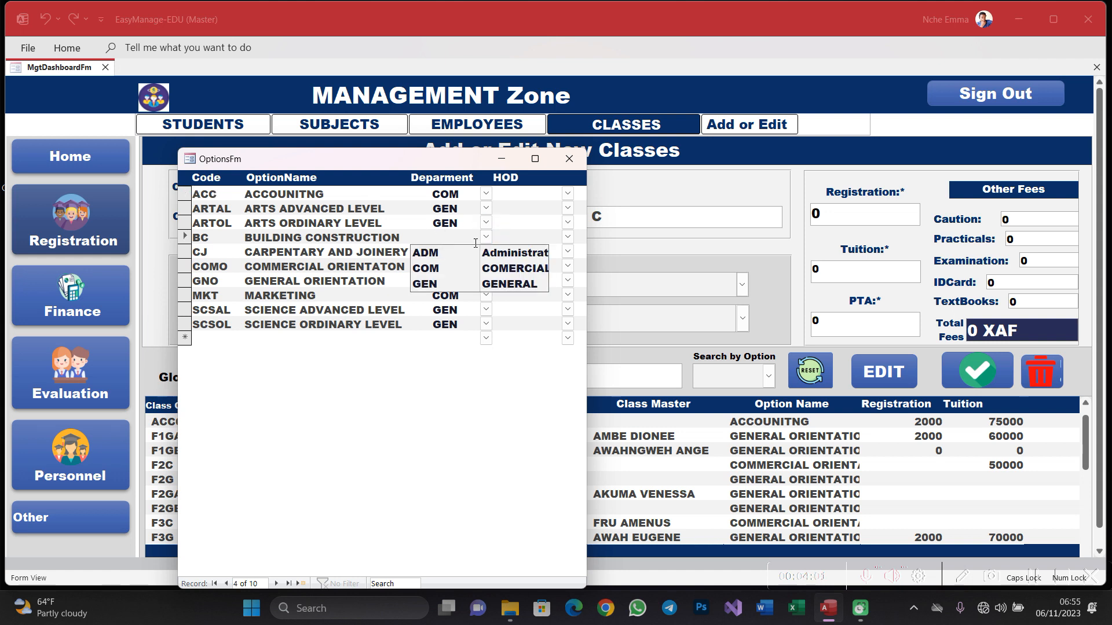
left_click(367, 255)
Add a new option with the code WW and the name Wood Work
left_click(311, 337)
left_click(223, 339)
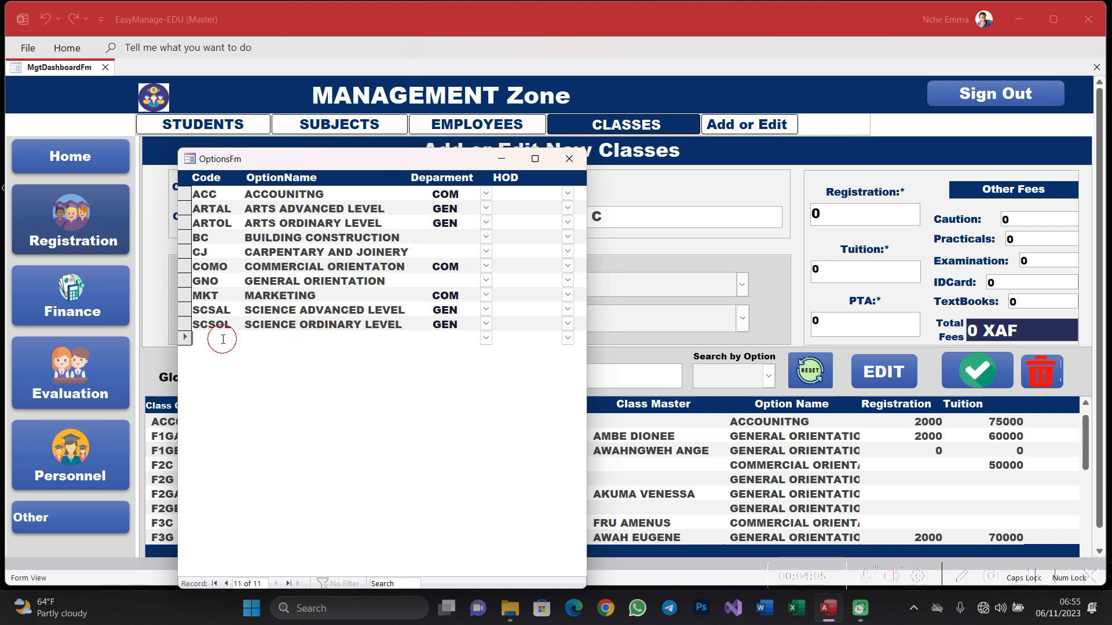
type("WW")
left_click(259, 340)
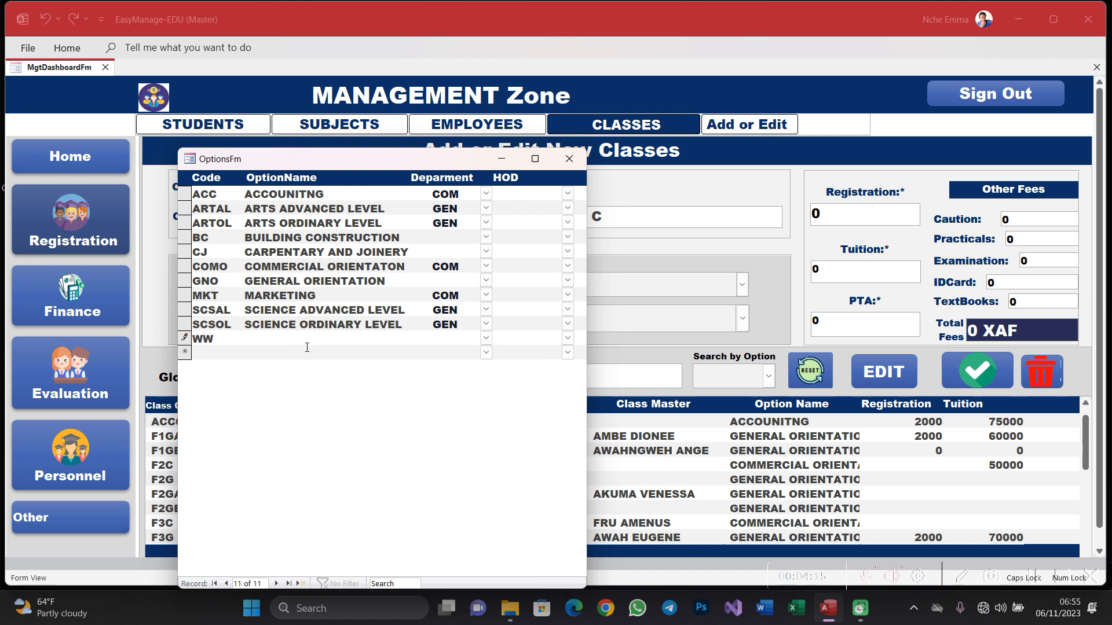
type("Wood ")
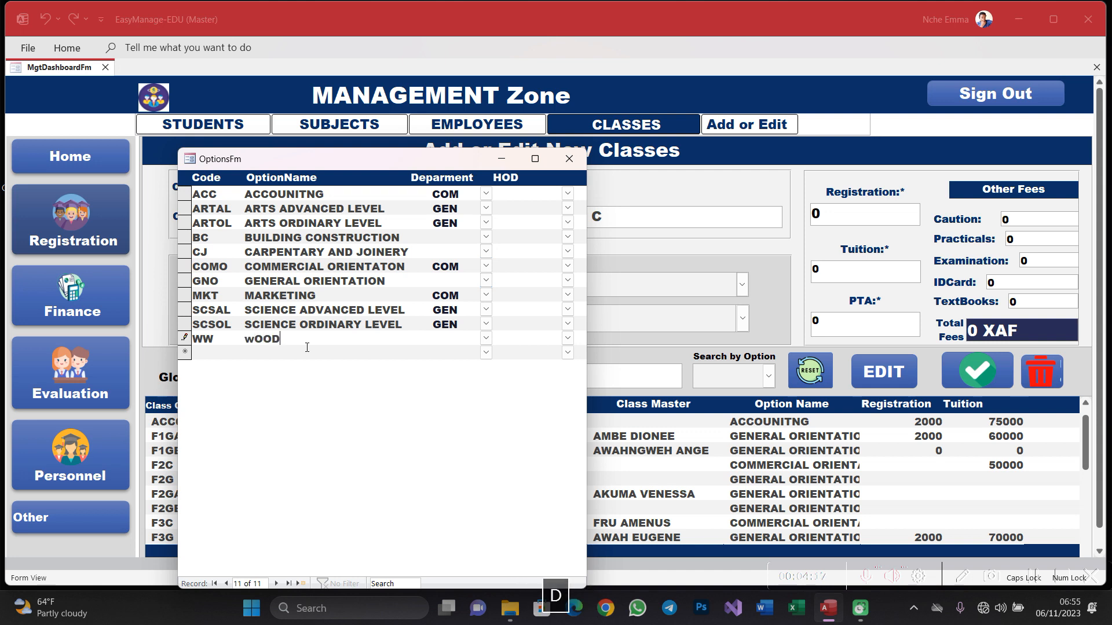
type("woo")
key("BackSpace")
key("BackSpace")
key("BackSpace")
type("Wood W")
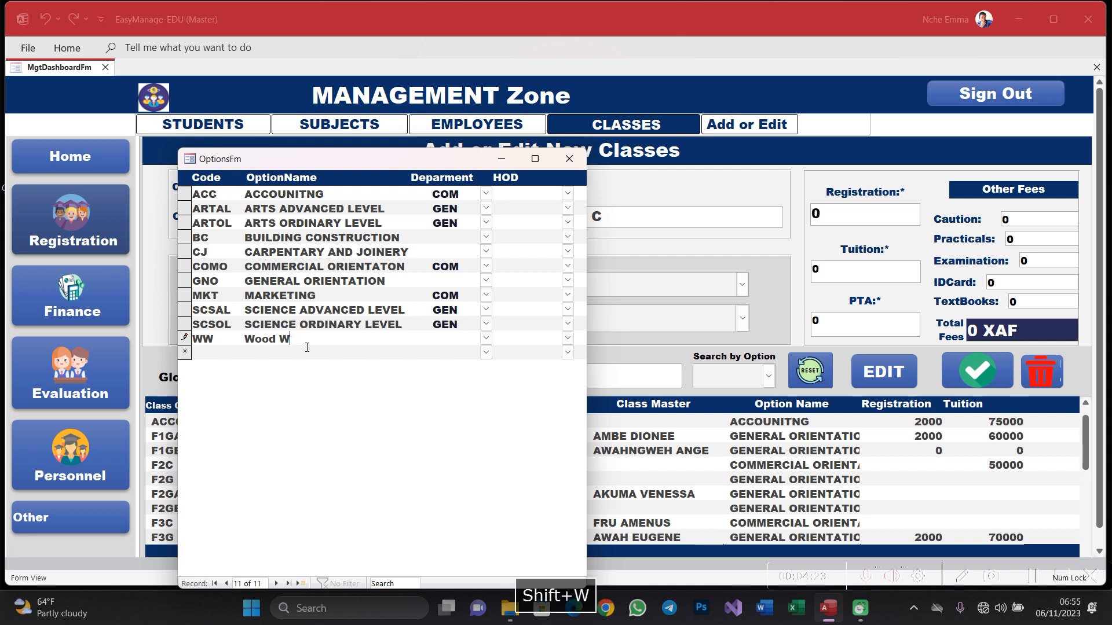
type("rk")
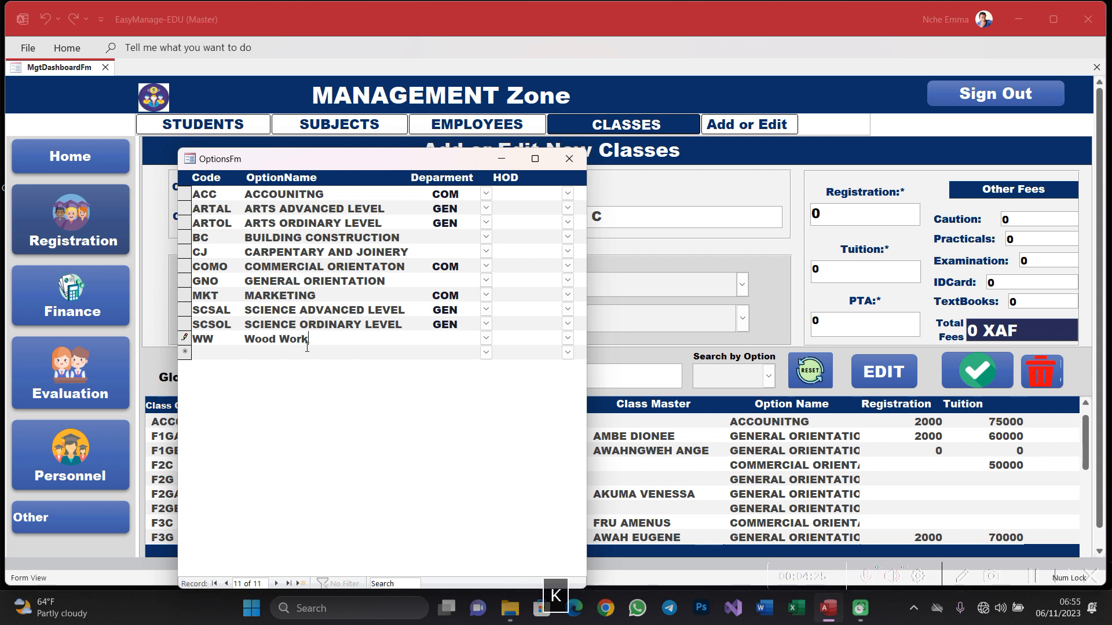
Check the listed departments and enter IND as the department of the Wood Work option
left_click(486, 338)
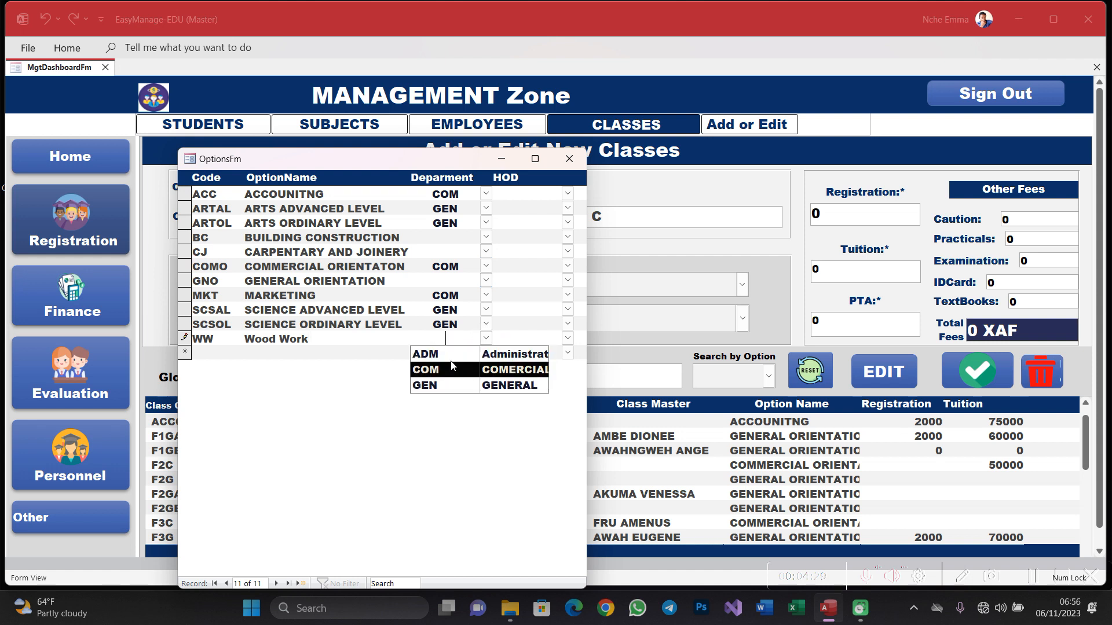
left_click(365, 338)
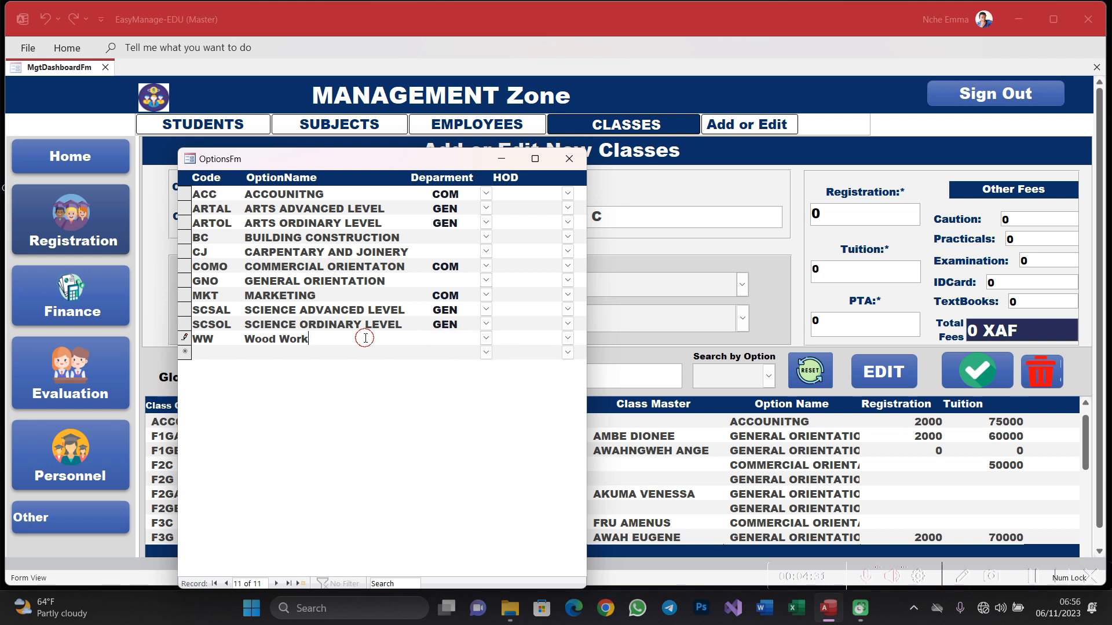
left_click(458, 338)
left_click(486, 338)
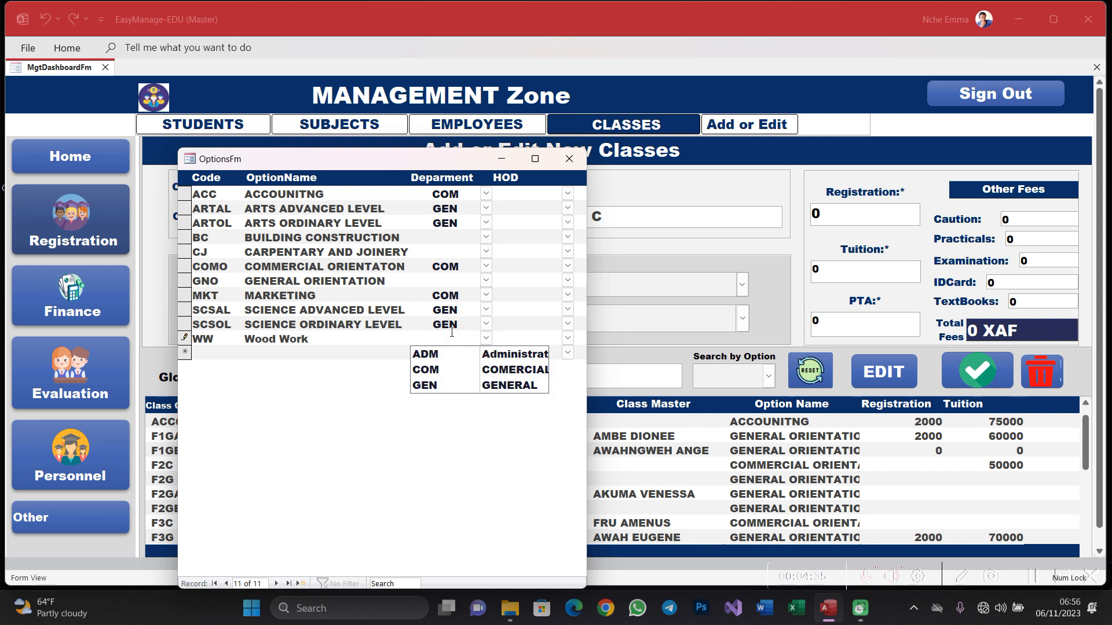
left_click(393, 336)
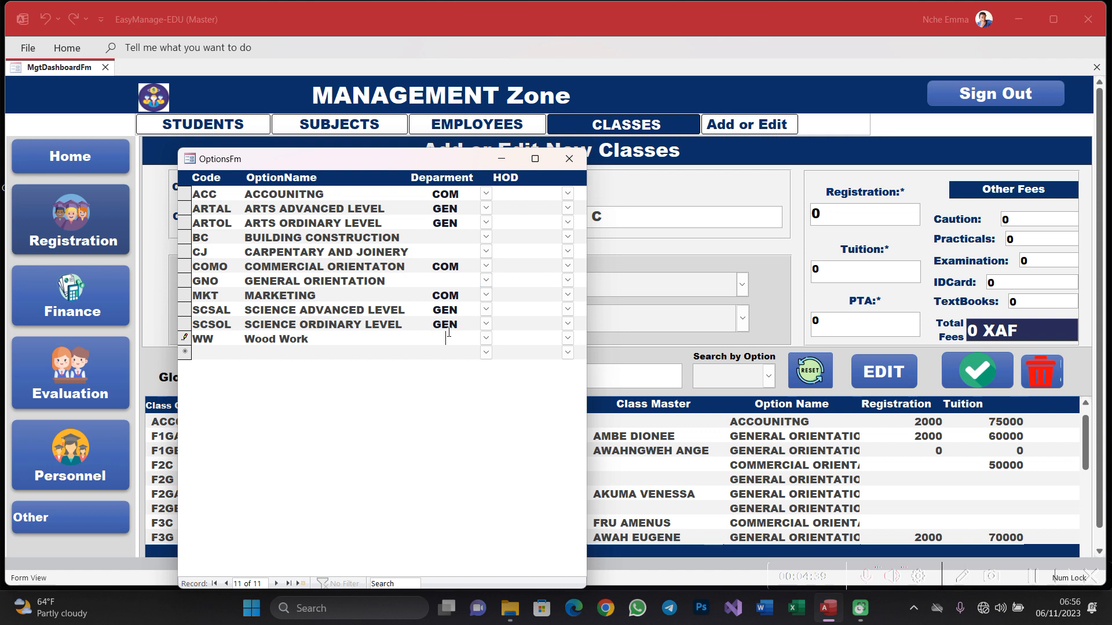
type("i")
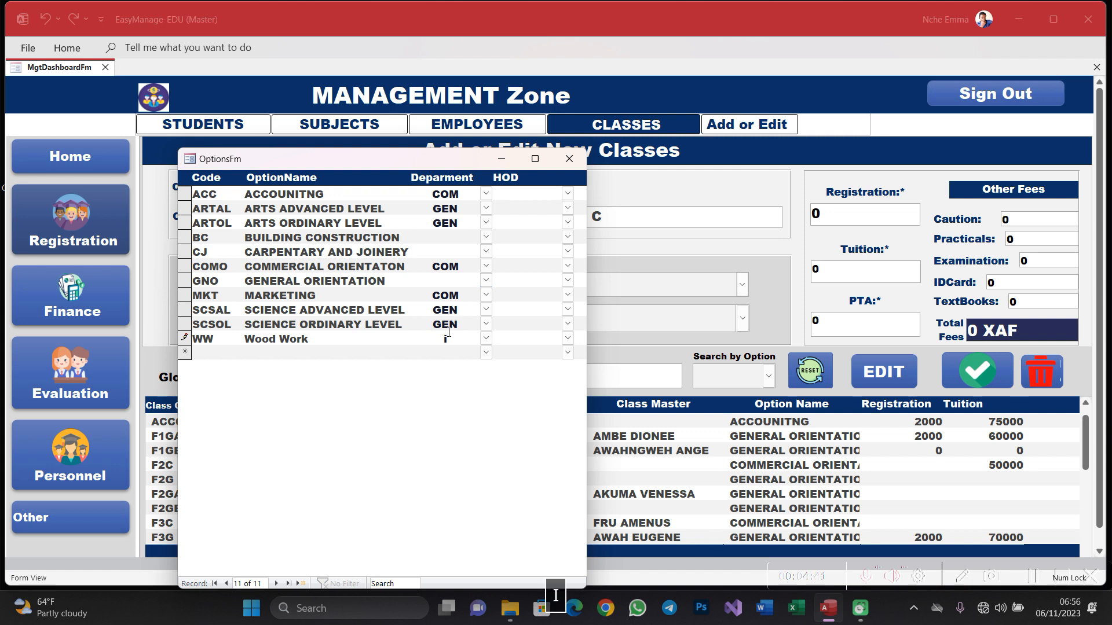
key("BackSpace")
key("Caps_Lock")
type("INF")
key("BackSpace")
type("D")
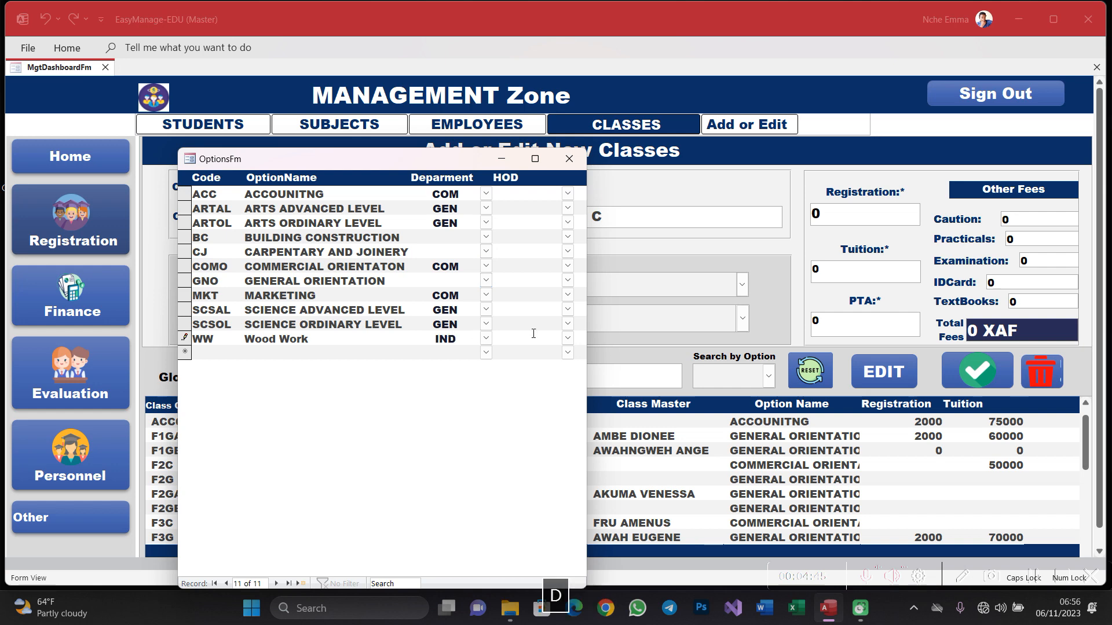
View the head-of-department choices for the Wood Work option and close the options form
left_click(567, 339)
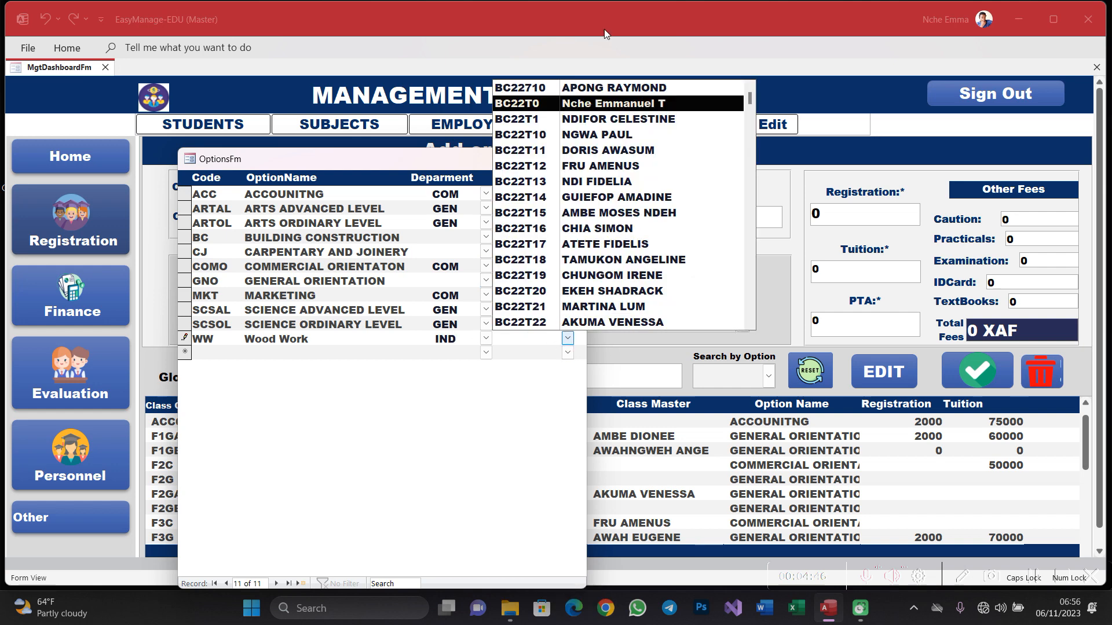
left_click(568, 338)
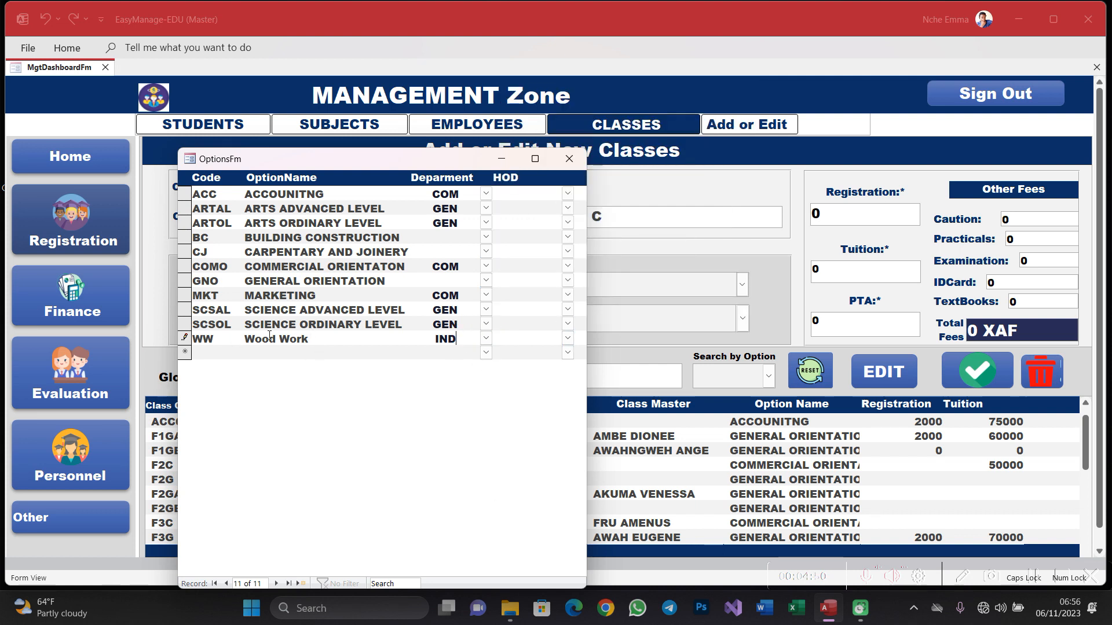
left_click(226, 338)
left_click(569, 158)
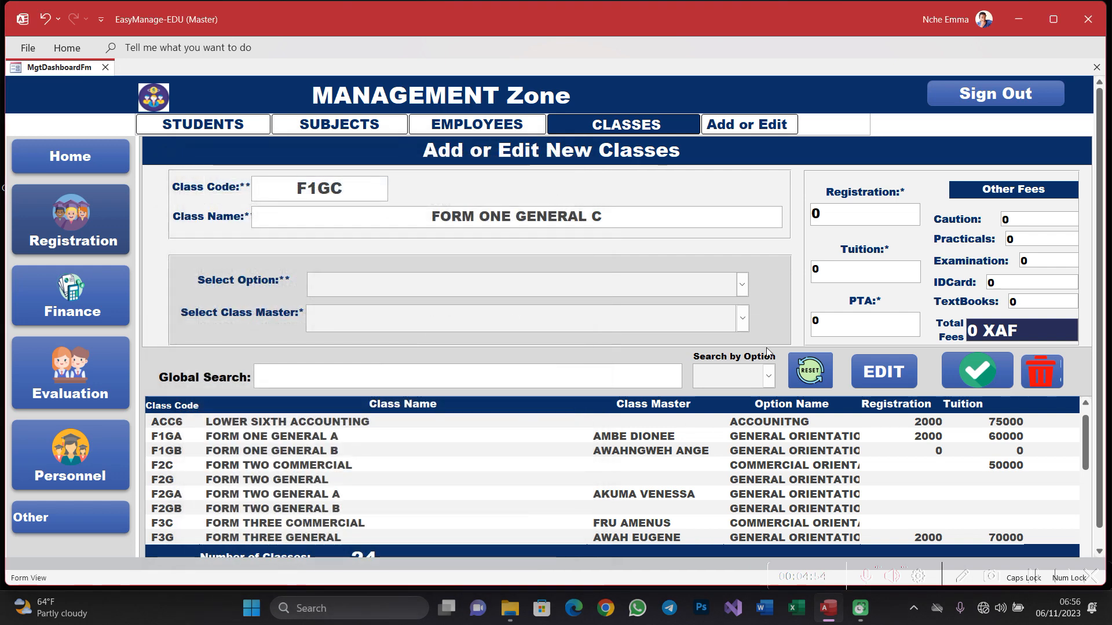
Set the new class's option to GENERAL ORIENTATION and choose the second listed employee as its class master
left_click(744, 286)
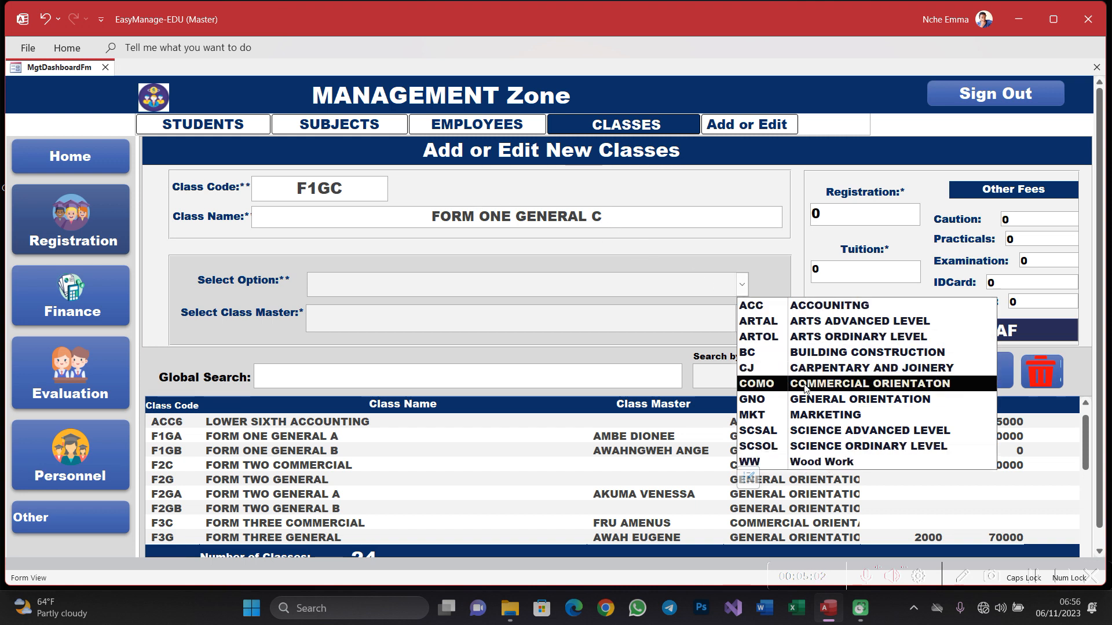
left_click(813, 403)
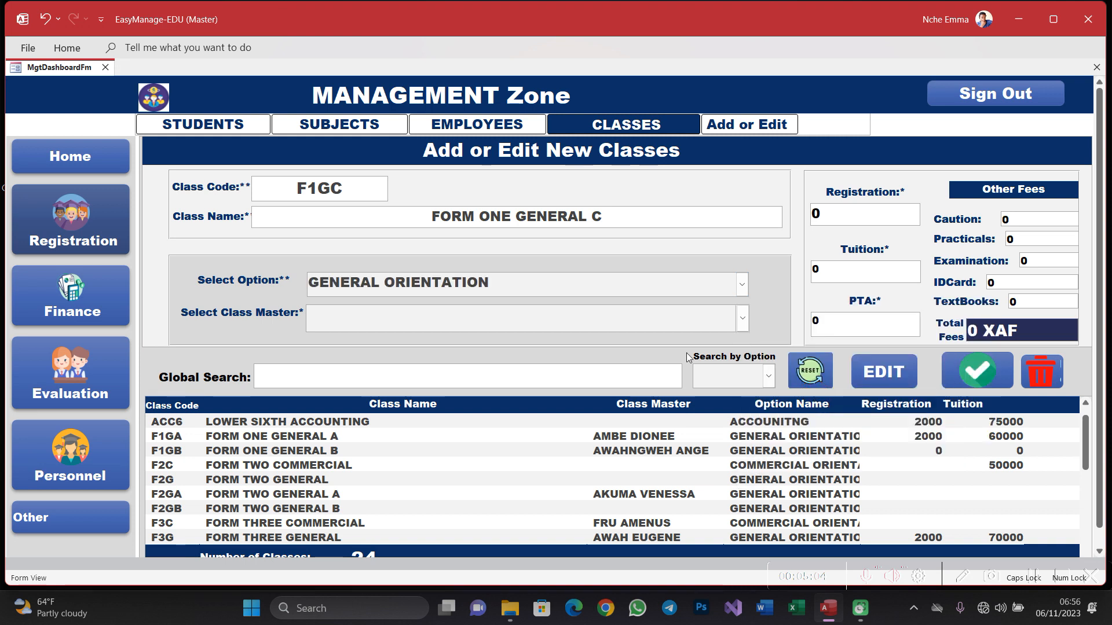
left_click(739, 322)
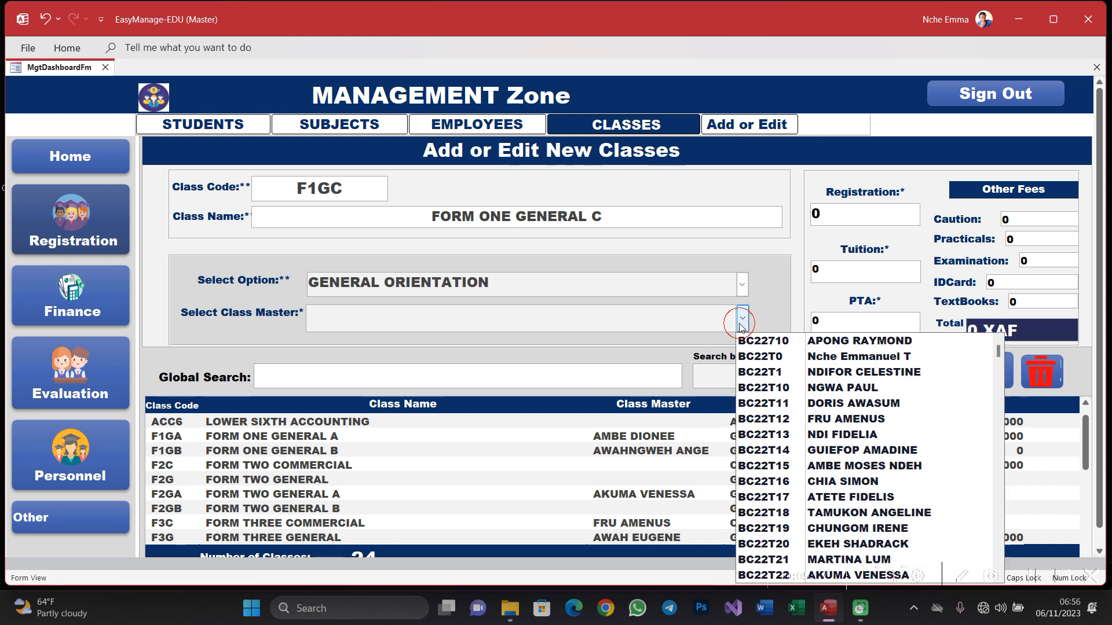
left_click(828, 356)
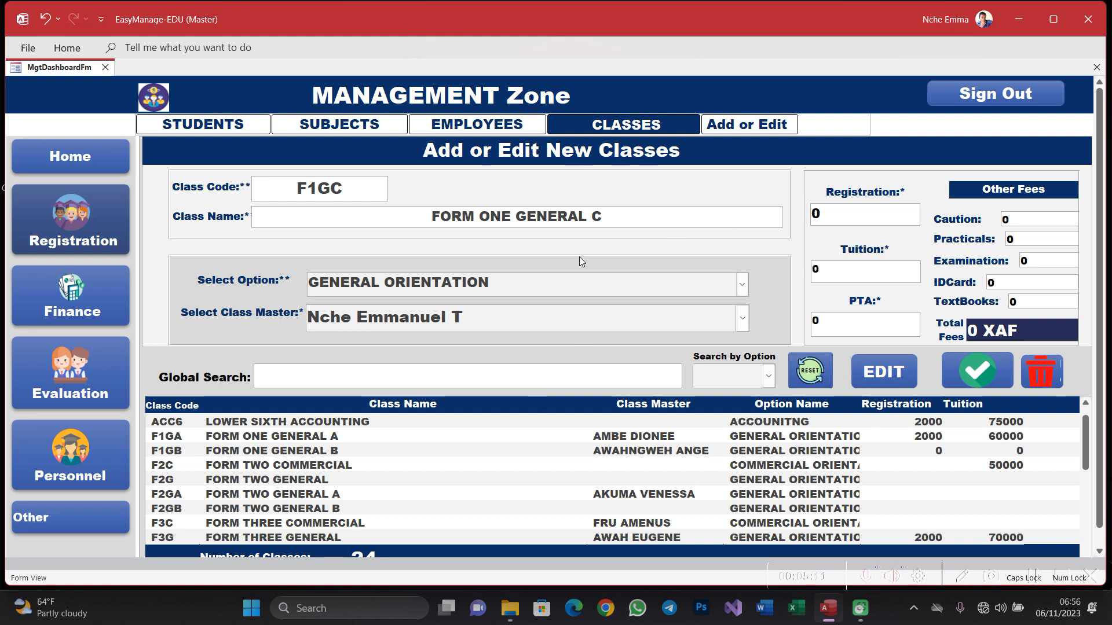
Set the new class's registration fee to 2000, tuition to 75000 and PTA fee to 5000
left_click(872, 220)
key("BackSpace")
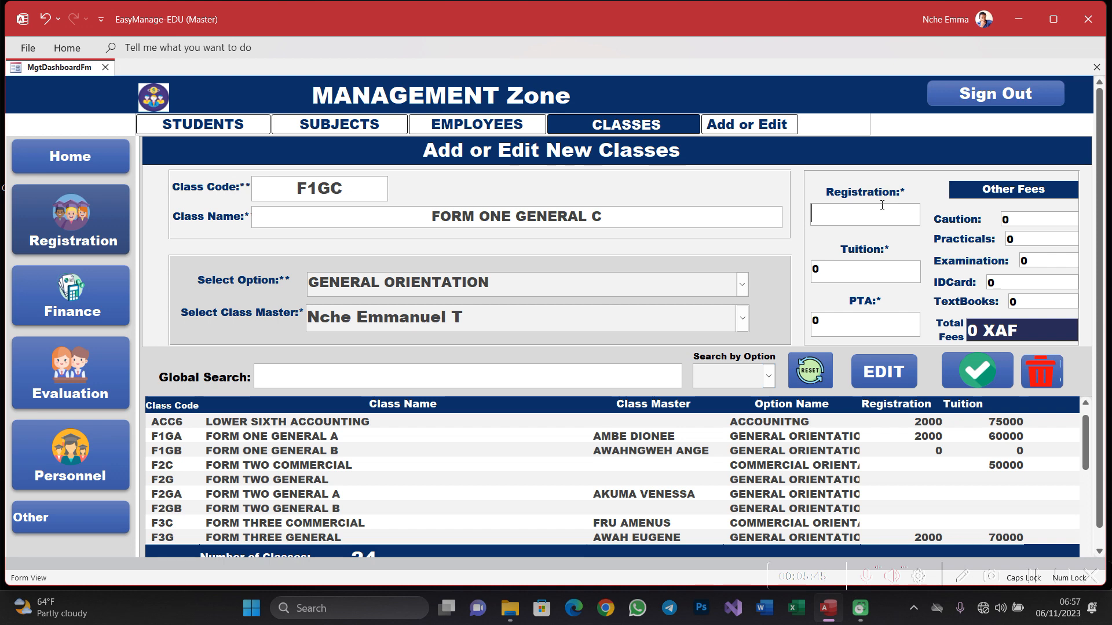
type("2000")
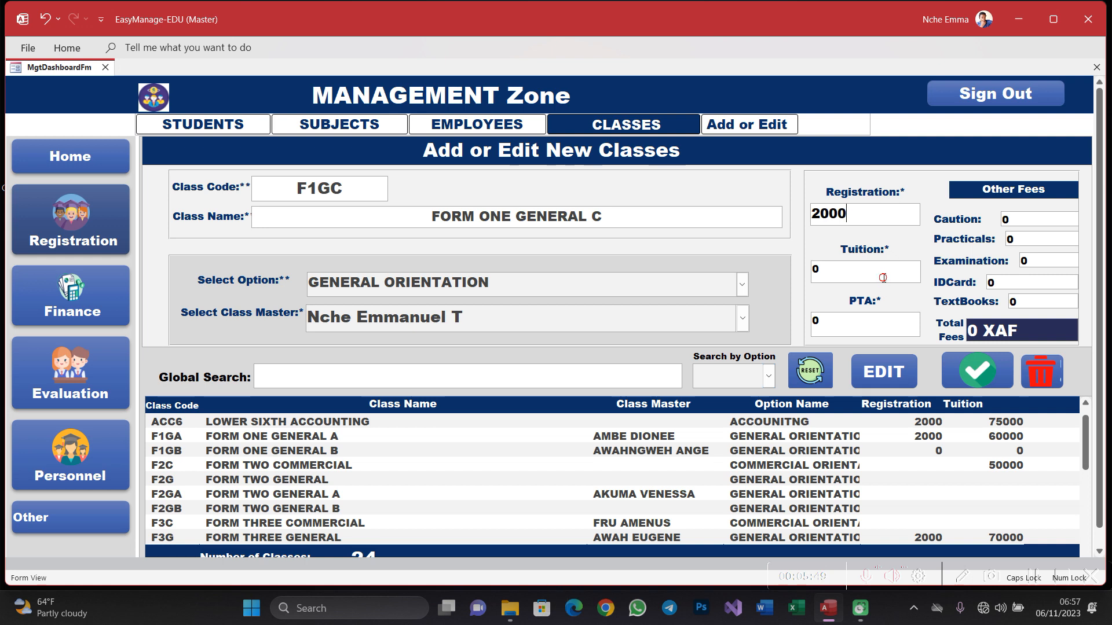
left_click(840, 270)
key("BackSpace")
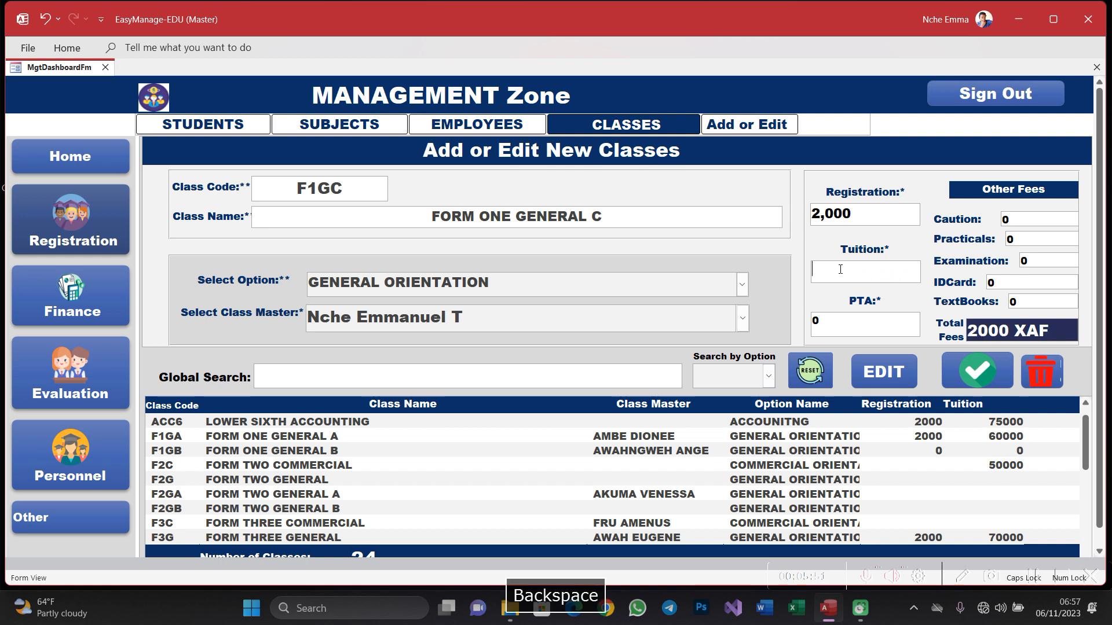
type("75")
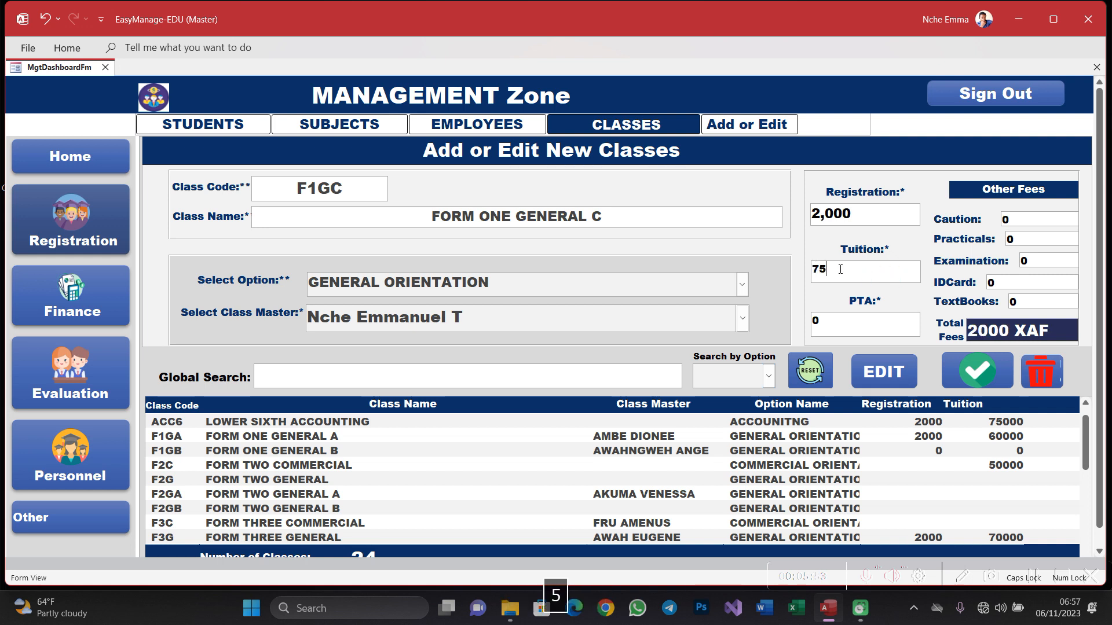
type("000")
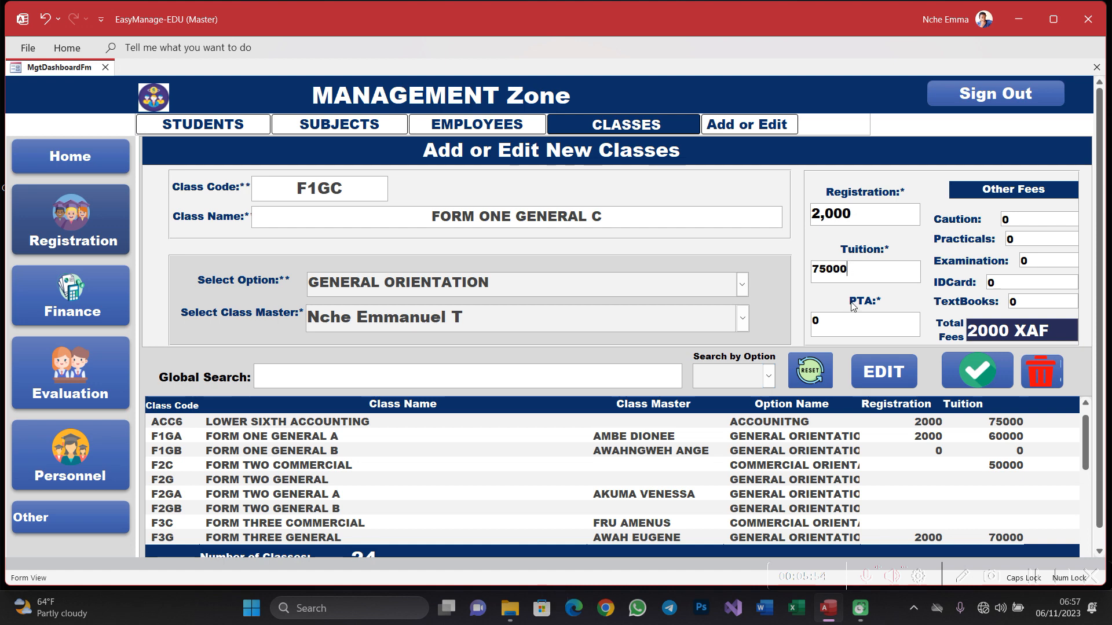
left_click(849, 322)
key("BackSpace")
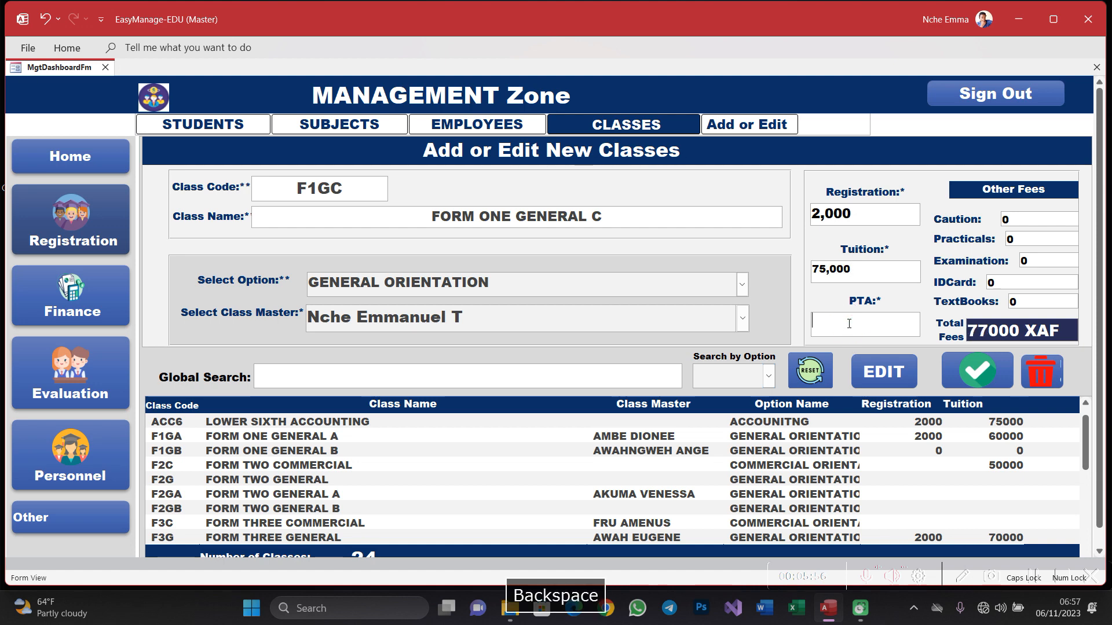
type("5000")
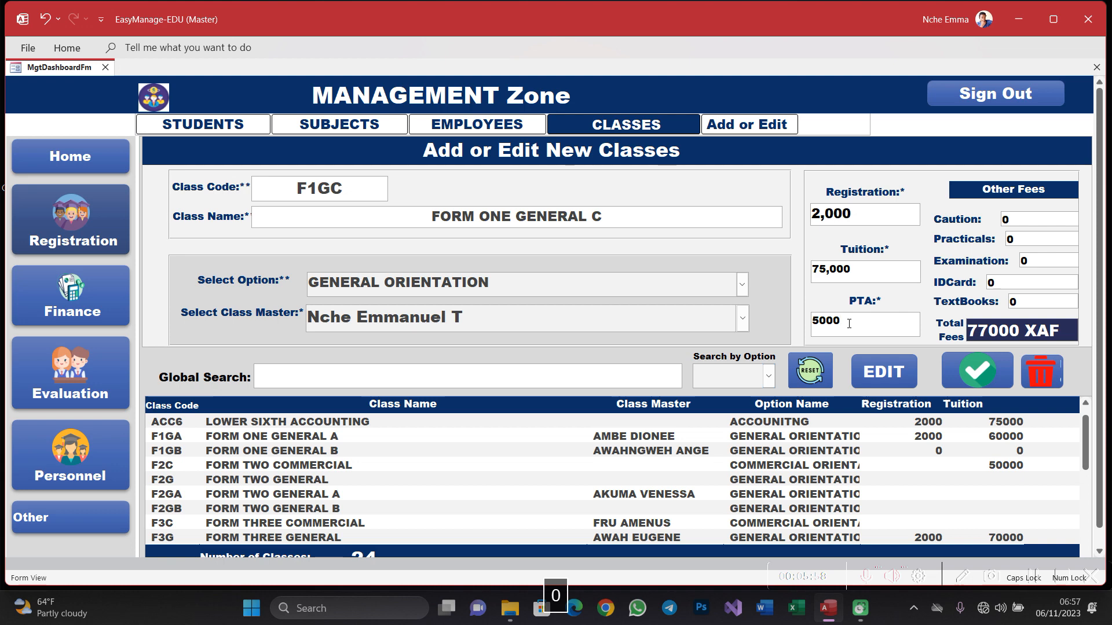
Set the new class's caution fee to 10000 and its practicals fee to 0
left_click(1050, 220)
key("BackSpace")
type("10000")
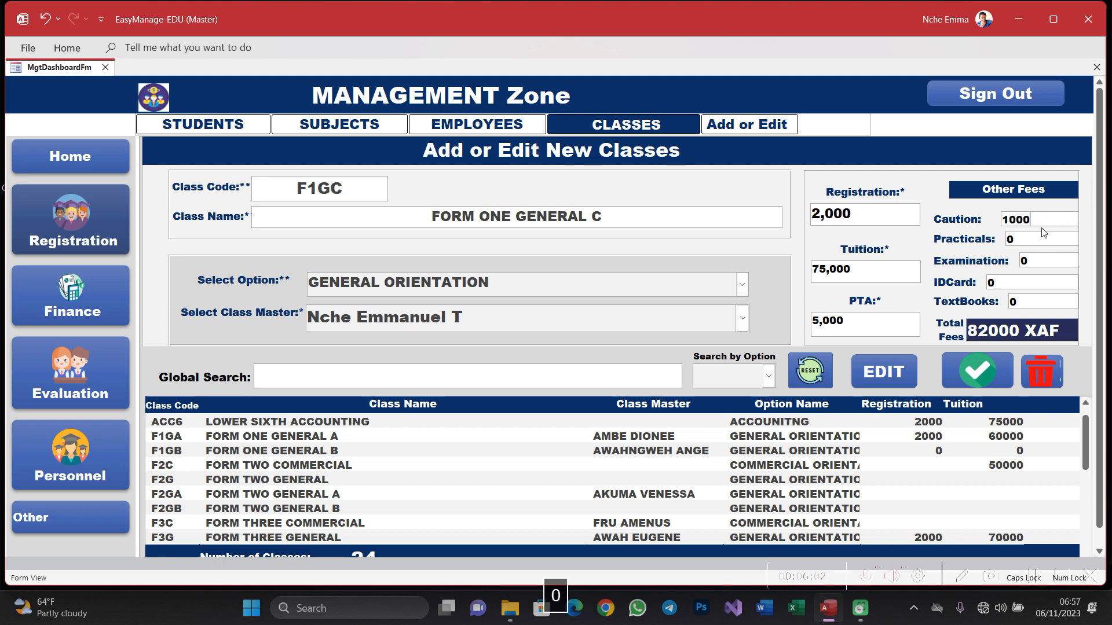
left_click(1034, 236)
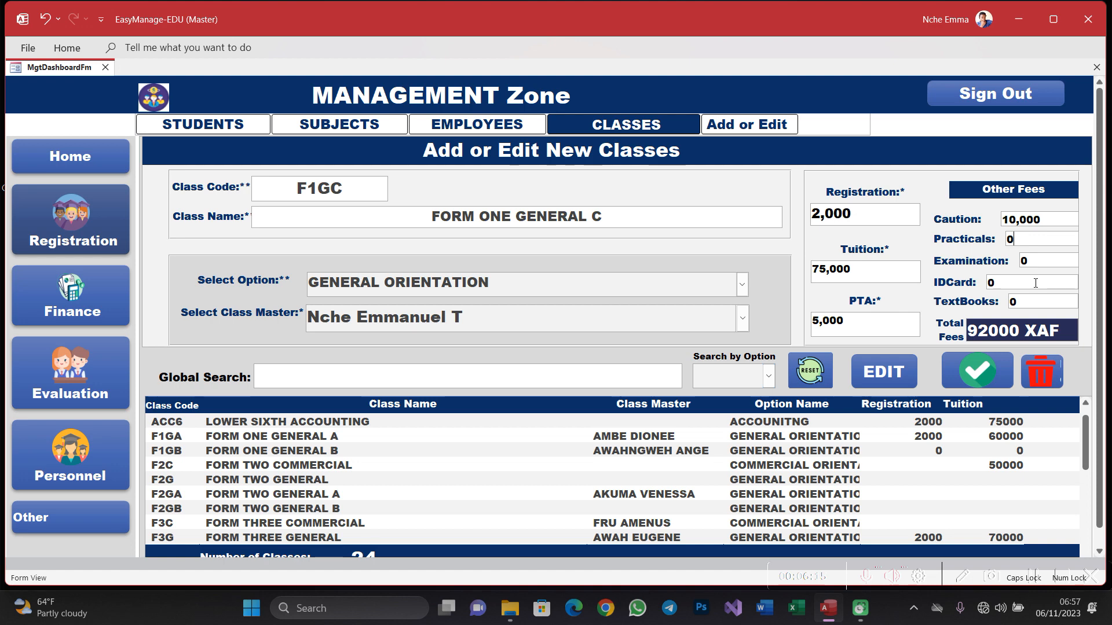
key("BackSpace")
type("0")
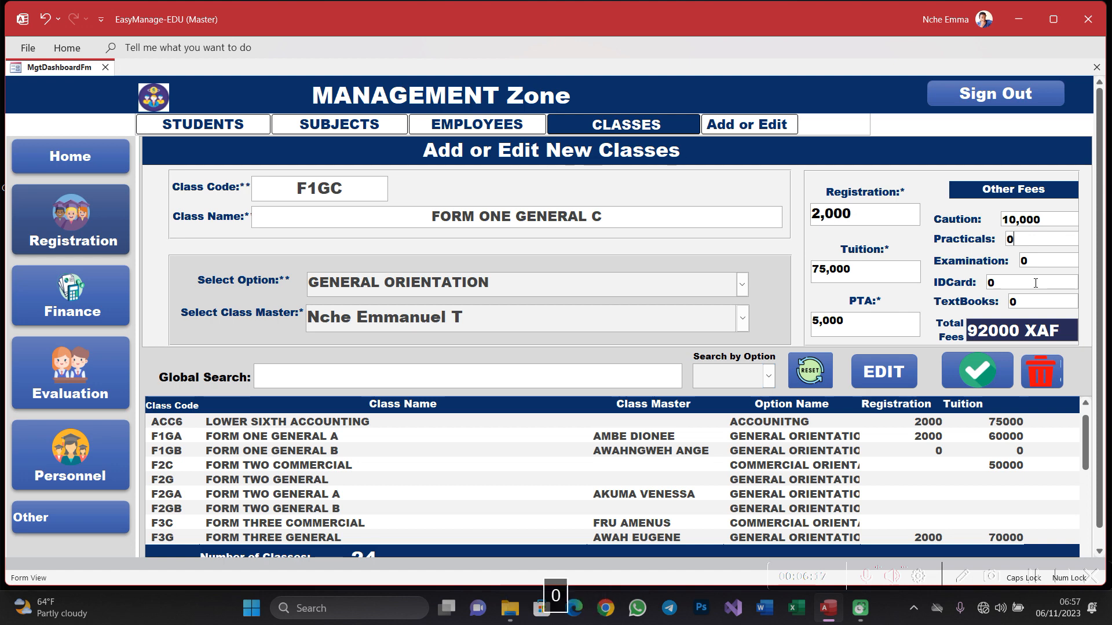
left_click(1045, 261)
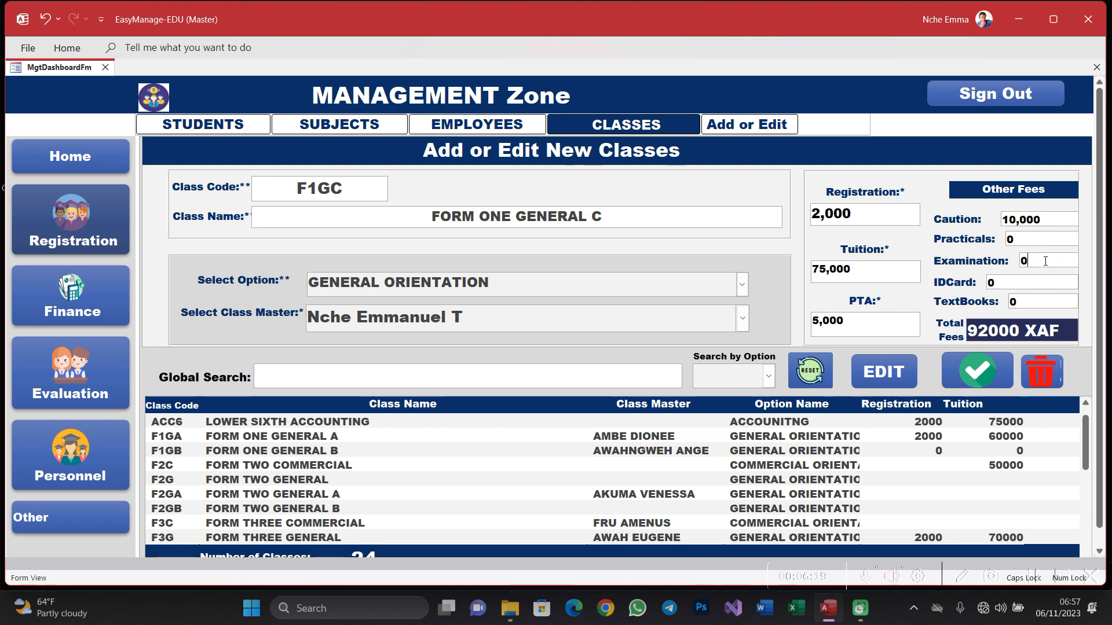
Set the ID card fee to 500 and the textbooks fee to 10000, and save the new class
left_click(1034, 283)
key("BackSpace")
type("500")
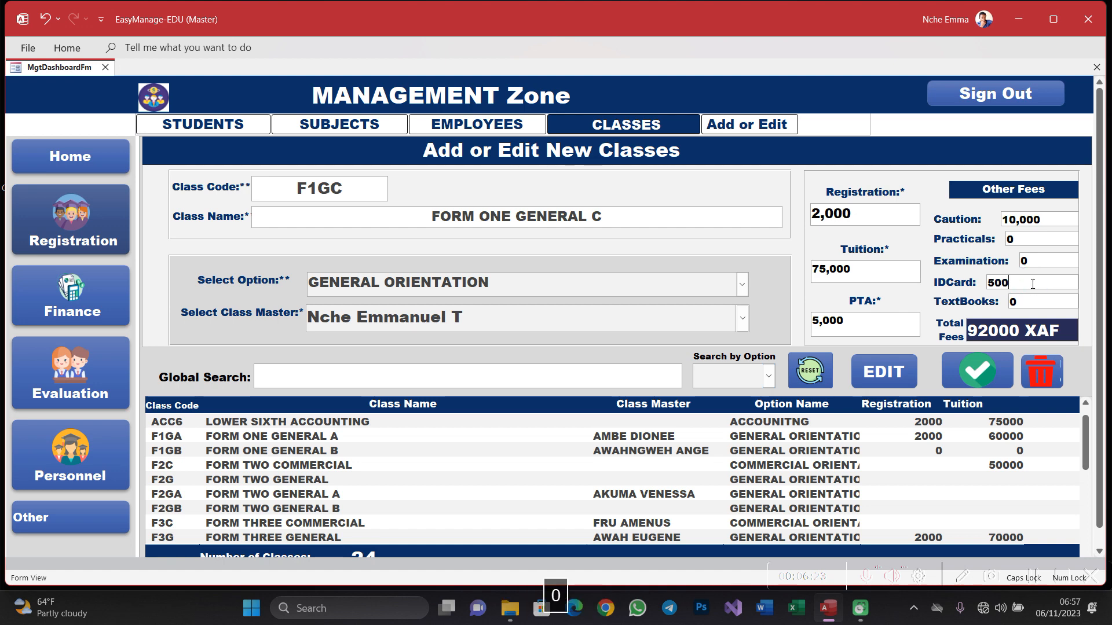
left_click(1025, 300)
key("BackSpace")
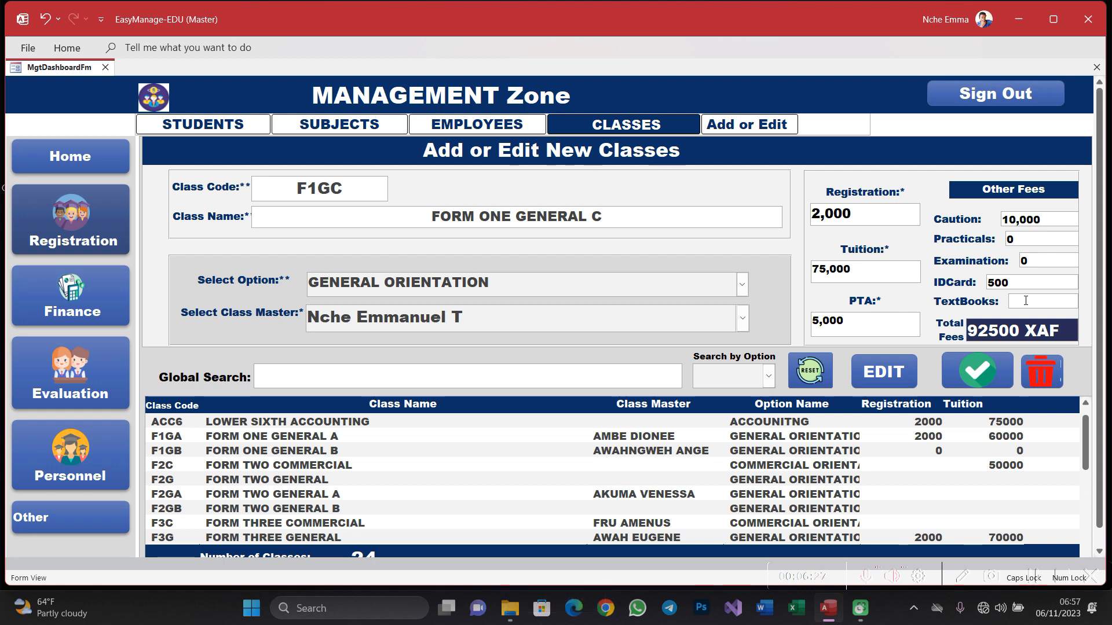
type("10000")
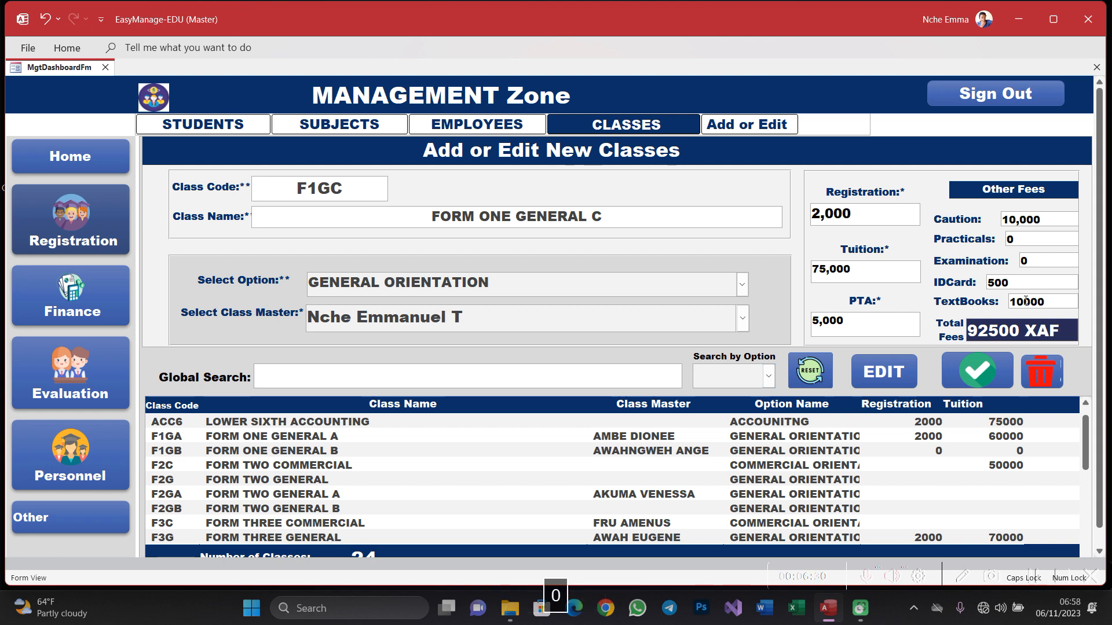
left_click(1039, 262)
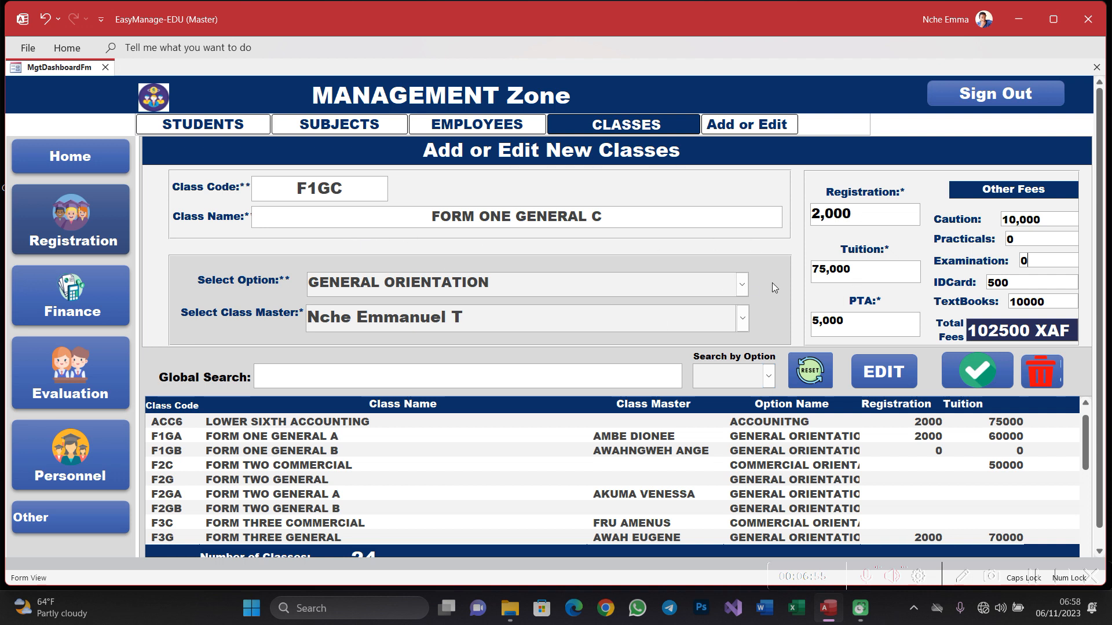
left_click(978, 373)
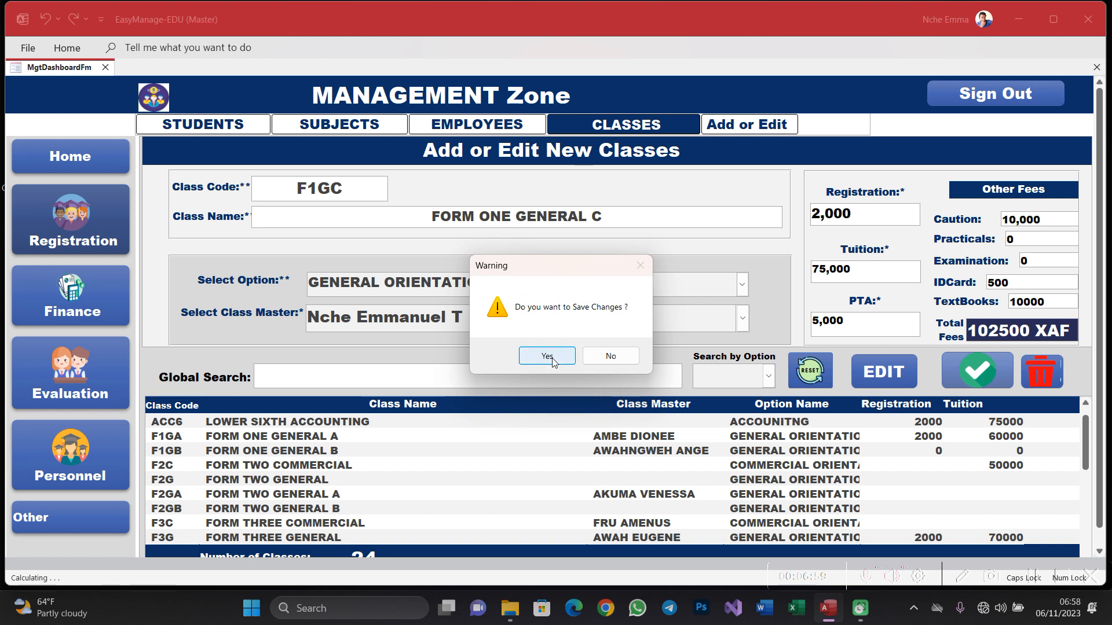
left_click(551, 359)
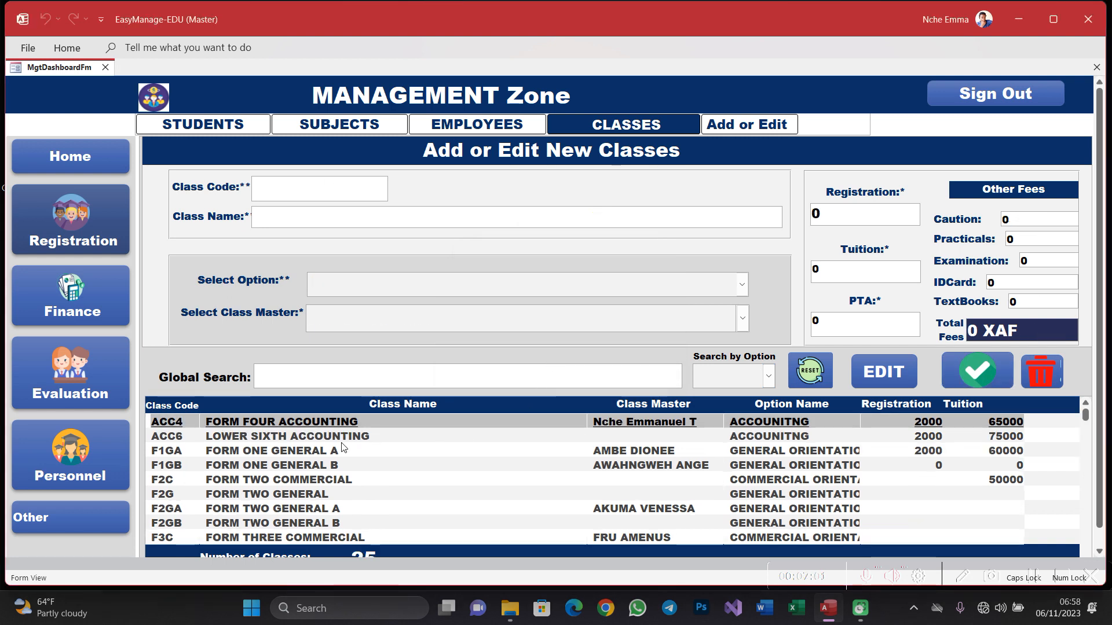
Search all classes for F1 and clear the search text
left_click(466, 381)
type("F")
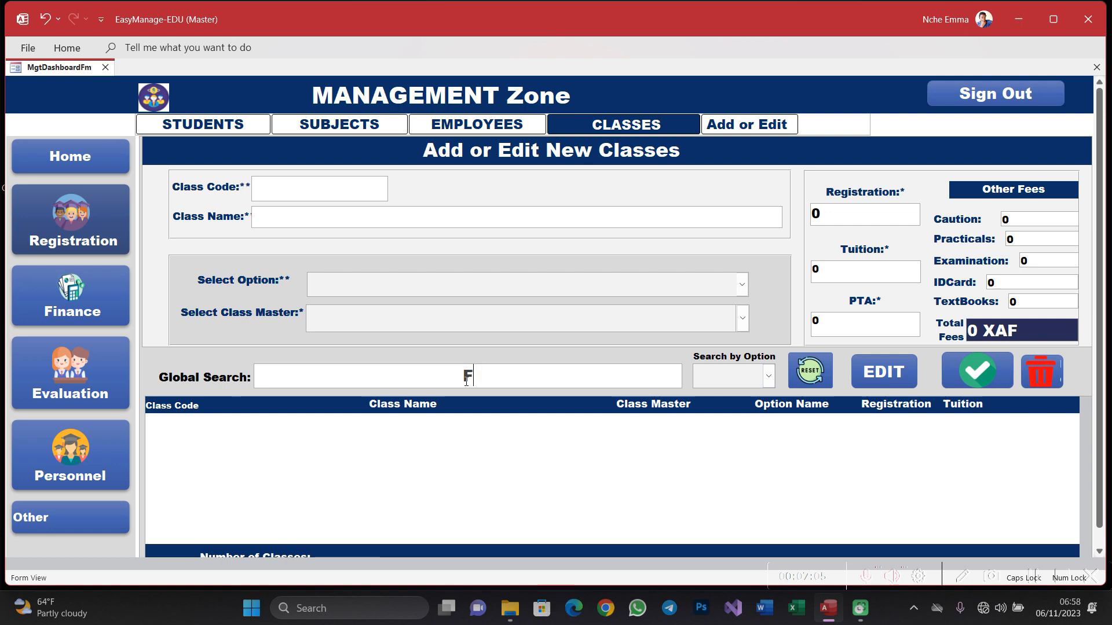
type("1")
key("BackSpace")
key("BackSpace")
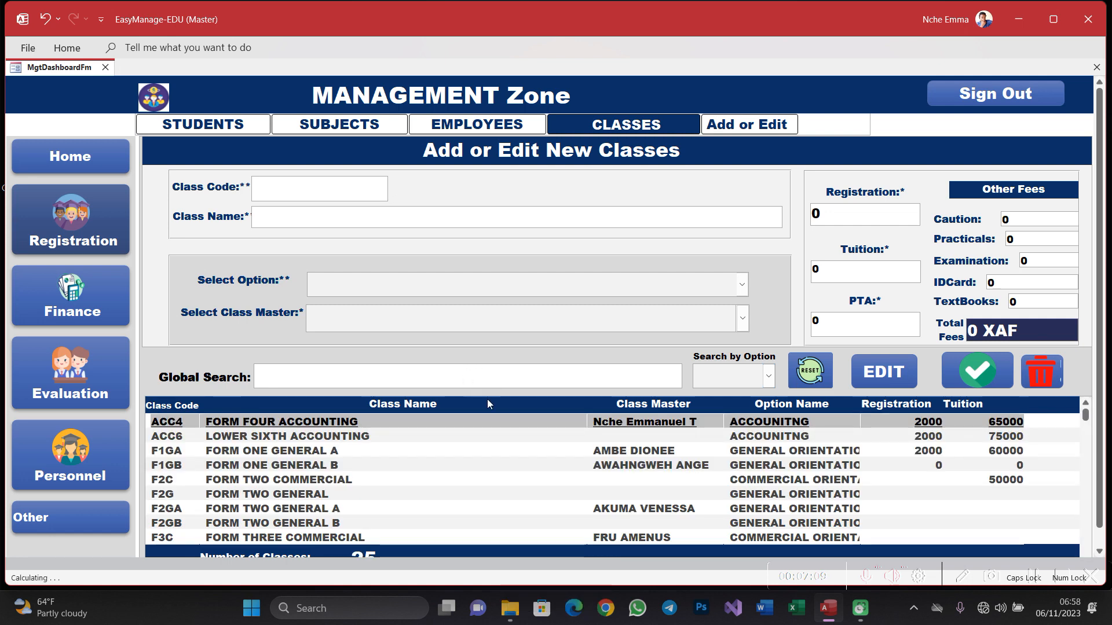
Filter the class list by the options COMO, GNO and finally MKT
left_click(769, 377)
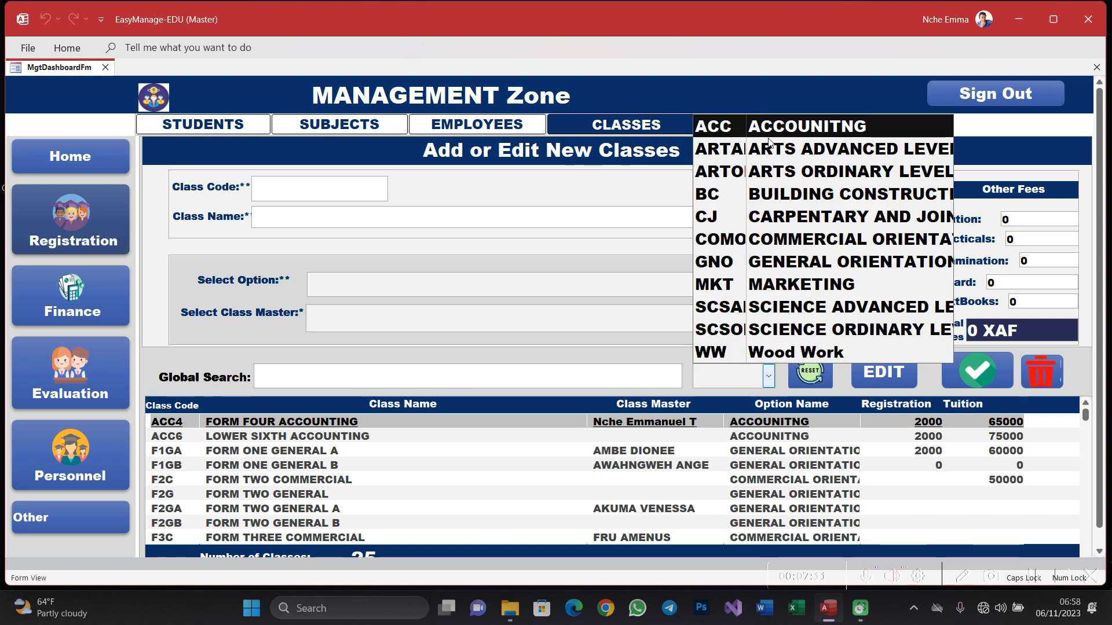
left_click(816, 240)
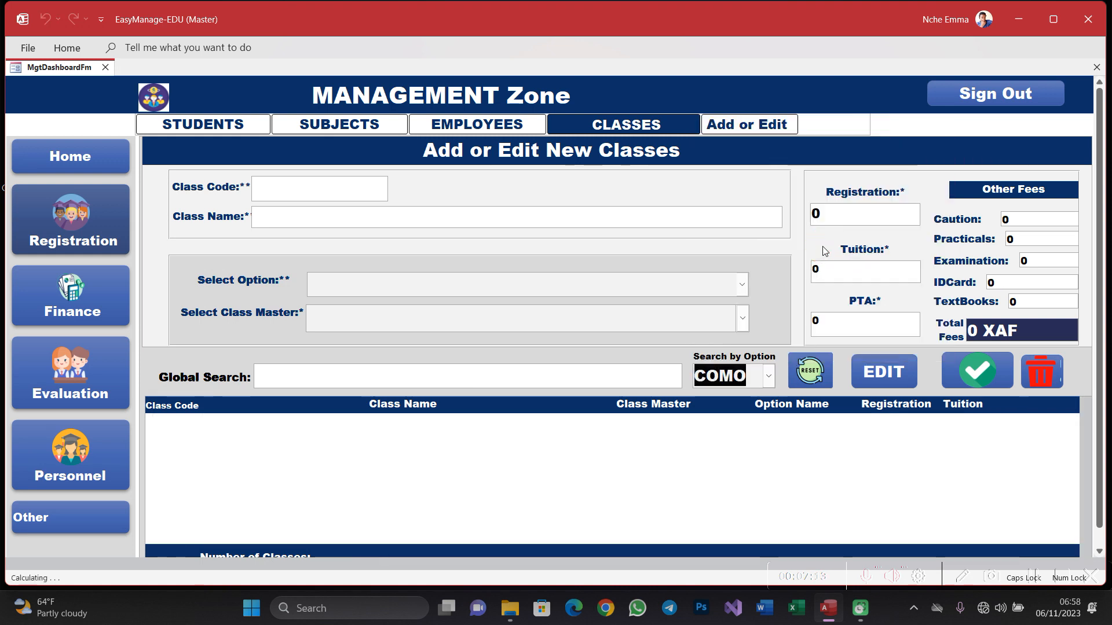
left_click(771, 377)
left_click(807, 272)
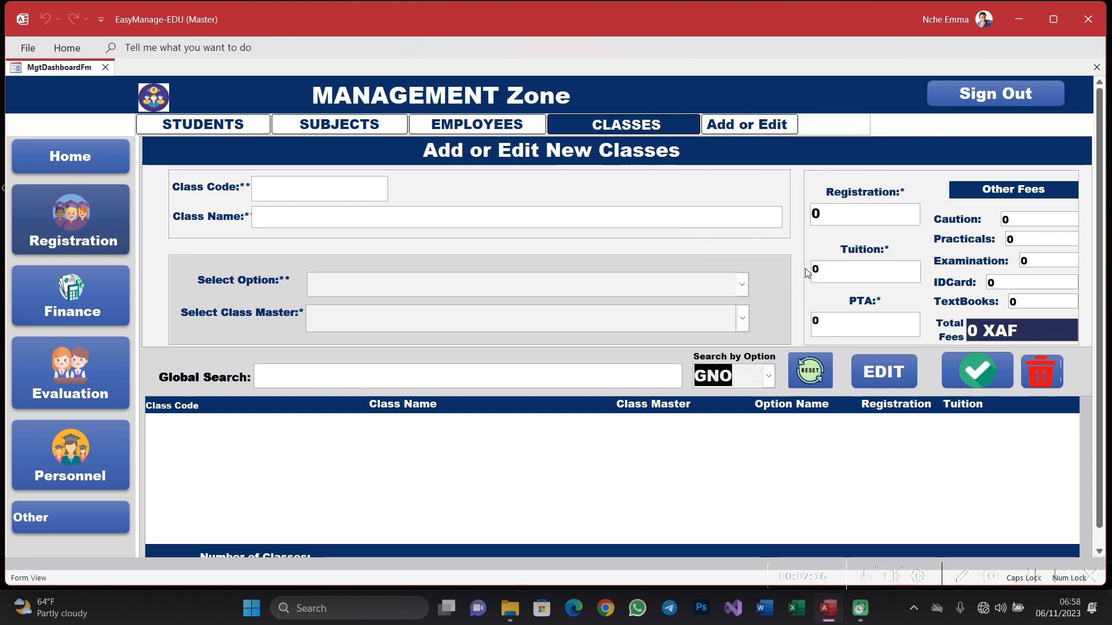
left_click(770, 376)
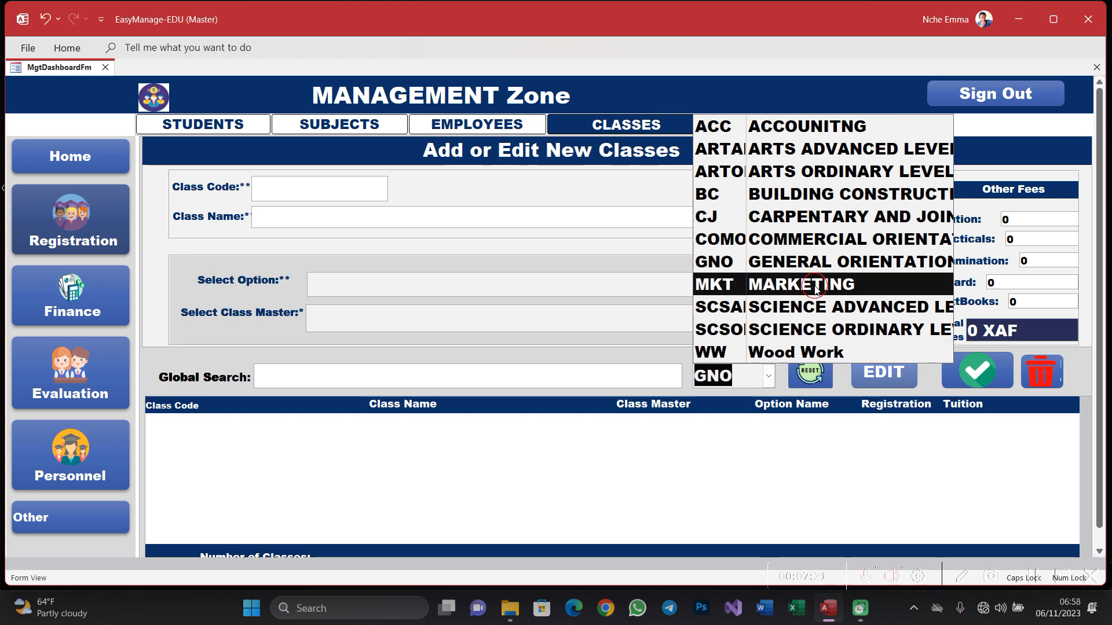
left_click(815, 290)
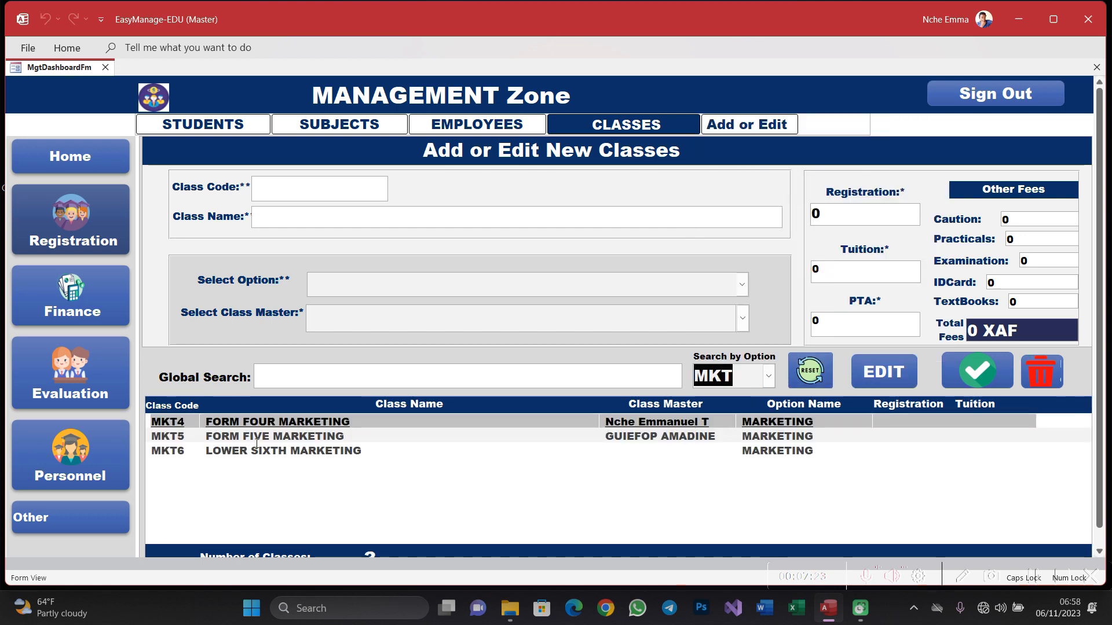
Look through the form four, form five and lower sixth marketing classes and reset the option filter
left_click(362, 438)
left_click(361, 452)
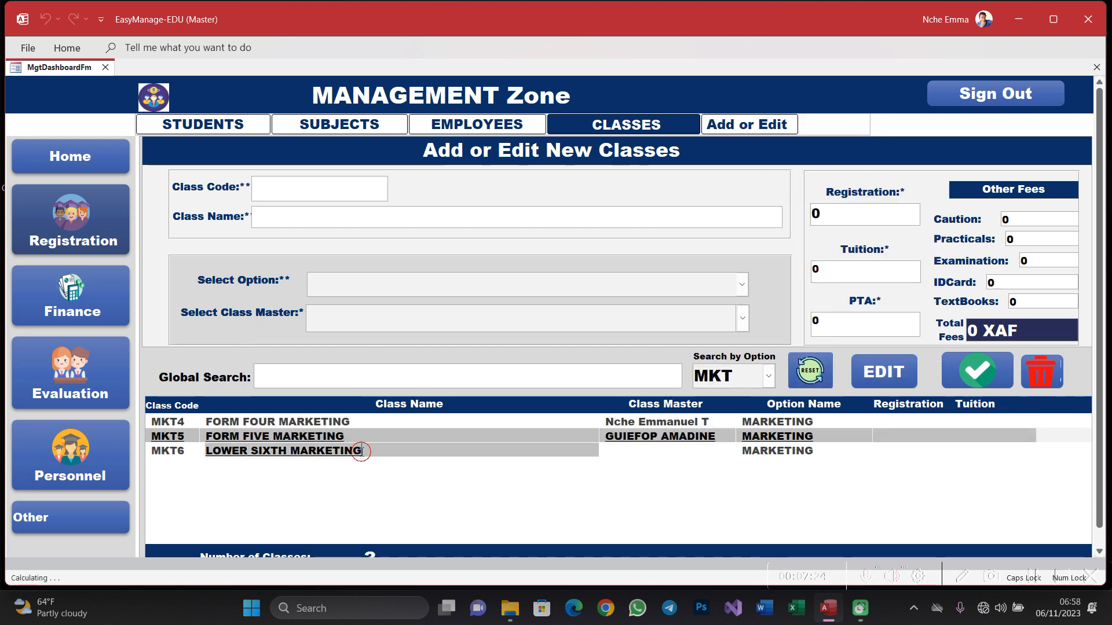
left_click(352, 421)
left_click(376, 436)
left_click(400, 451)
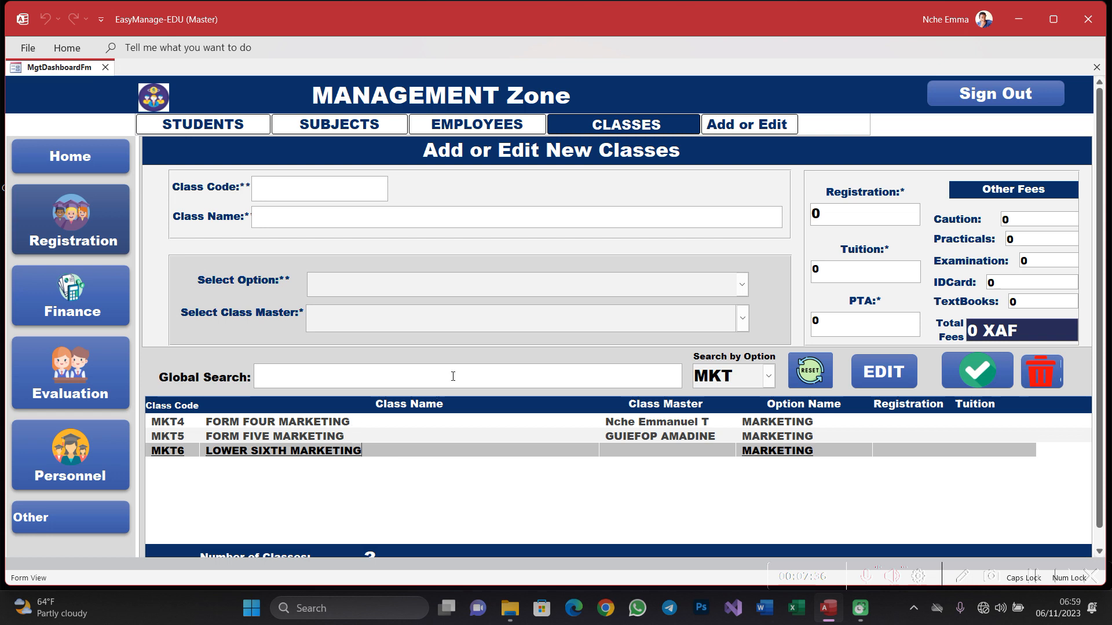
left_click(411, 436)
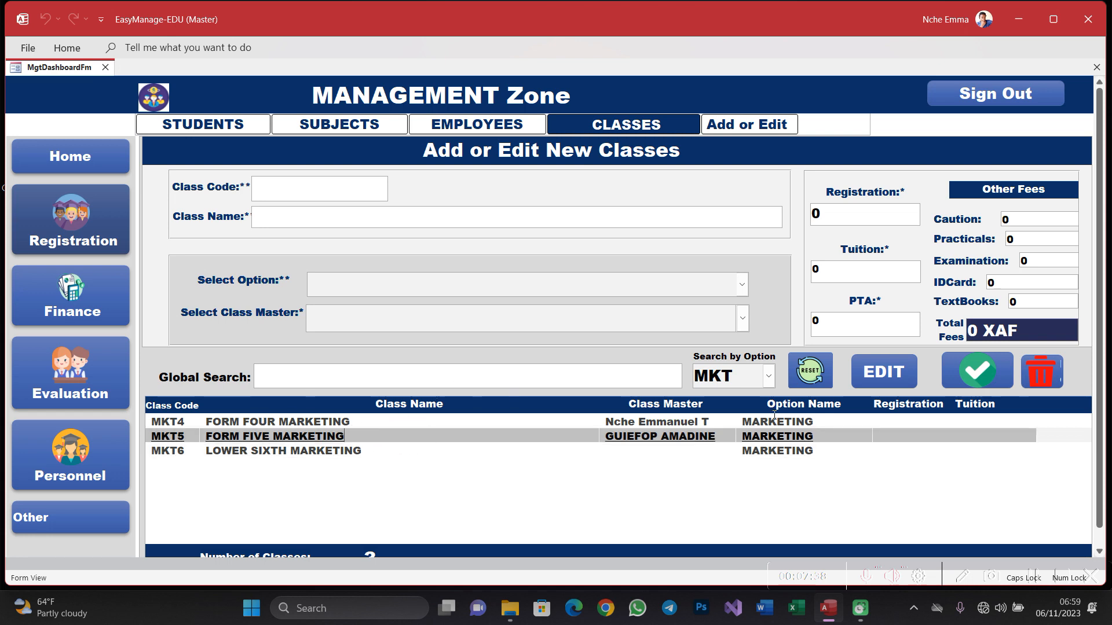
left_click(810, 371)
Find LOWER SIXTH SCIENCE in the class list and load its record for editing
scroll(375, 473, "down", 3)
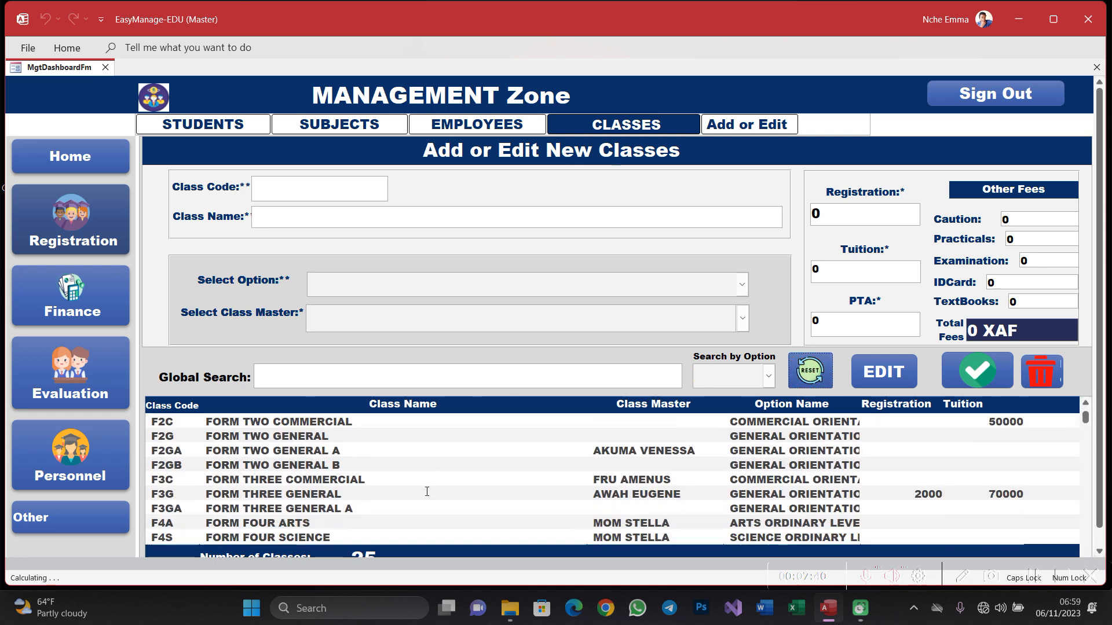
left_click(371, 472)
scroll(370, 471, "down", 1)
left_click(367, 472)
left_click(366, 492)
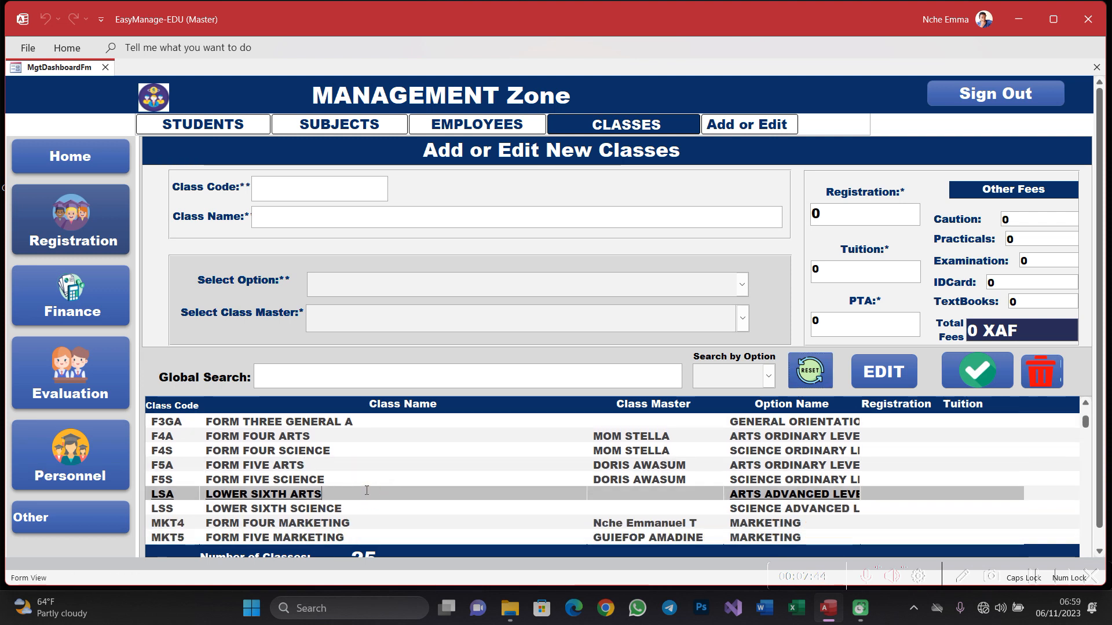
scroll(366, 490, "down", 1)
left_click(365, 481)
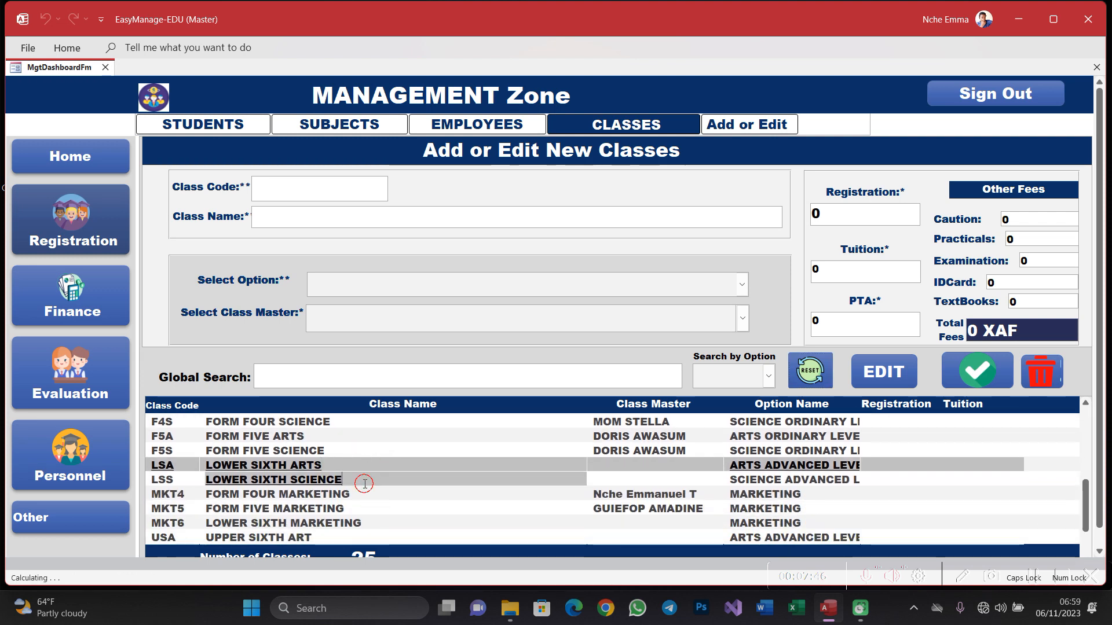
double_click(365, 481)
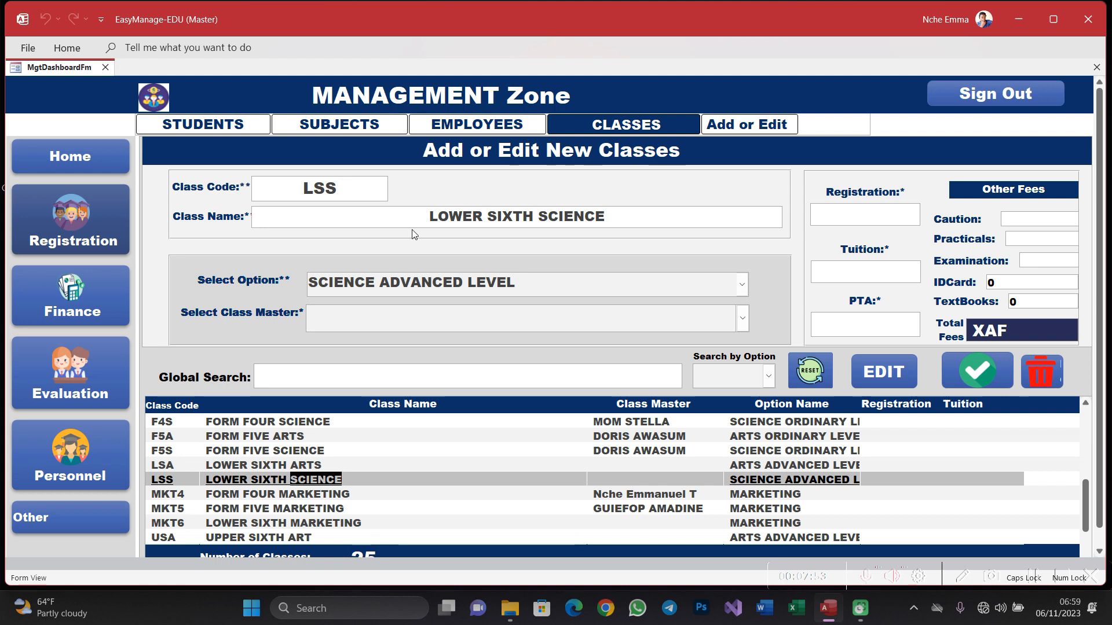
Set the LOWER SIXTH SCIENCE registration fee to 2000 and its tuition to 95000
left_click(863, 220)
type("2000")
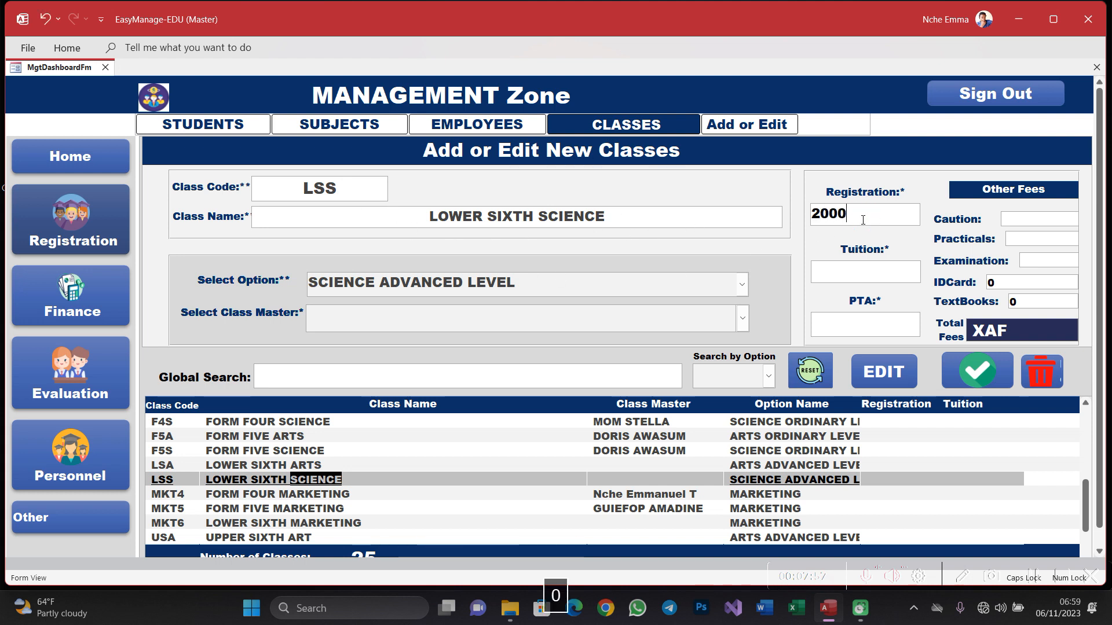
left_click(868, 272)
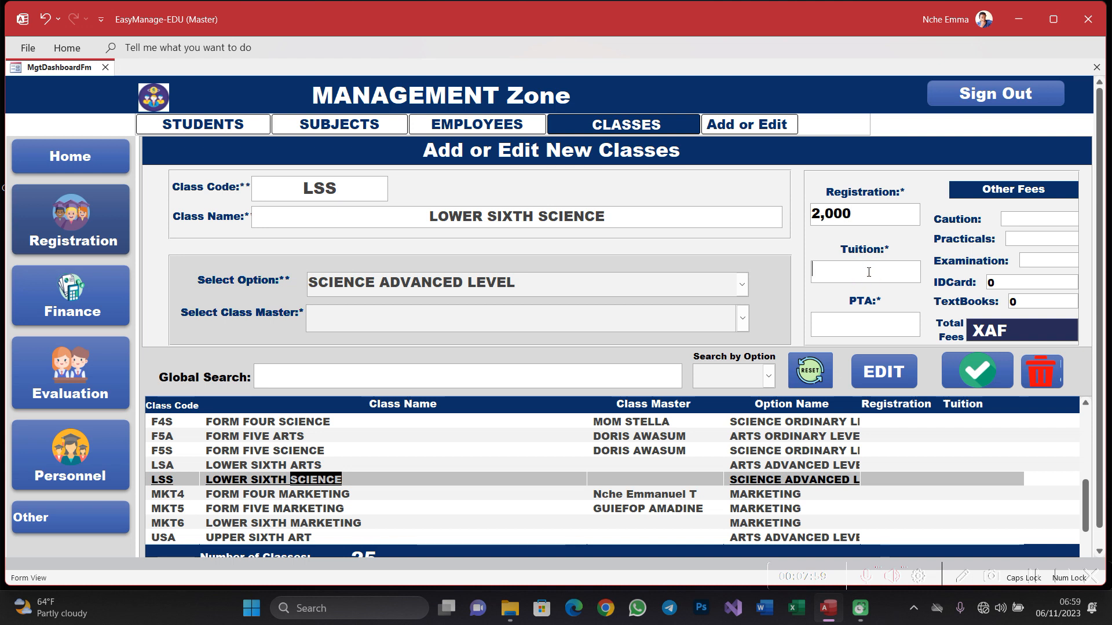
type("9")
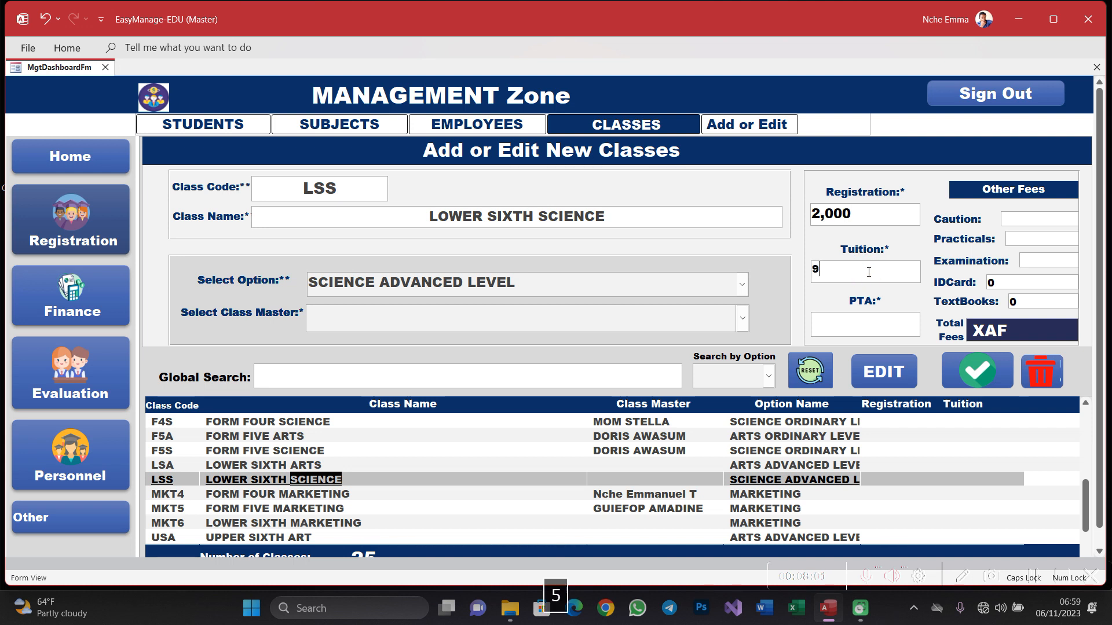
type("5000")
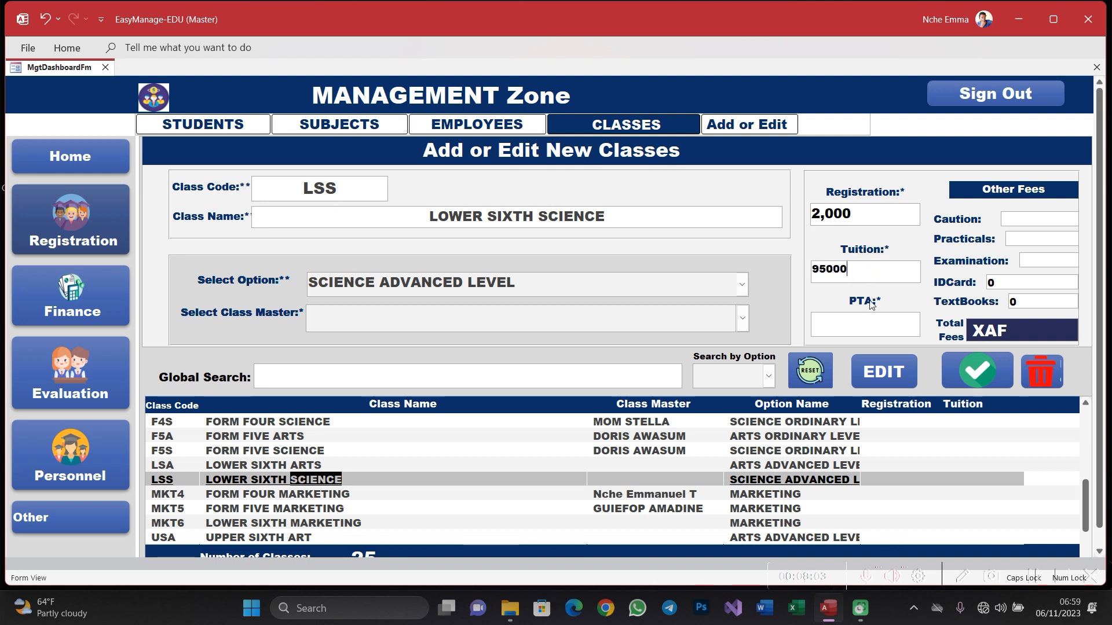
Set the PTA, caution, practicals and examination fees of LOWER SIXTH SCIENCE to 0 and save the class record
left_click(868, 324)
type("0")
left_click(1025, 217)
type("0")
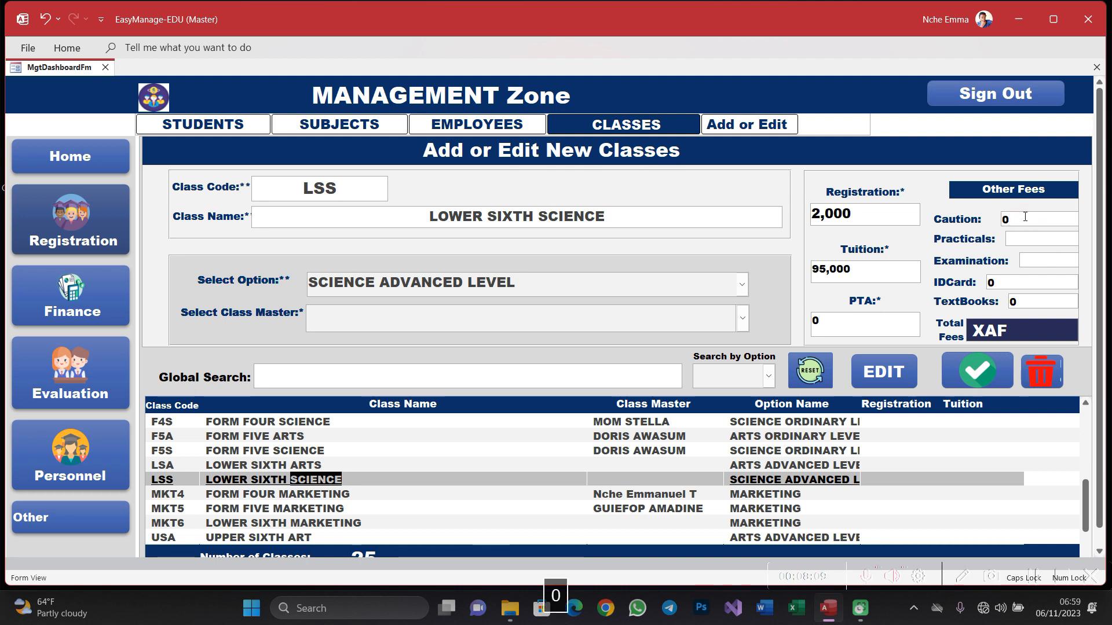
left_click(1020, 237)
type("0")
left_click(1043, 260)
type("0")
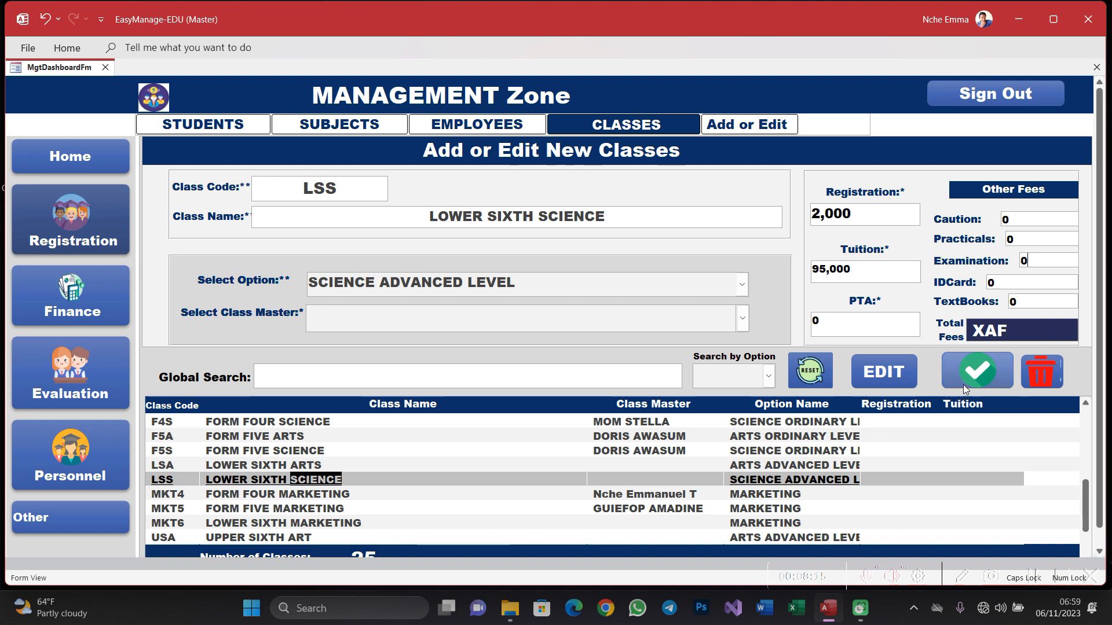
left_click(978, 370)
left_click(547, 356)
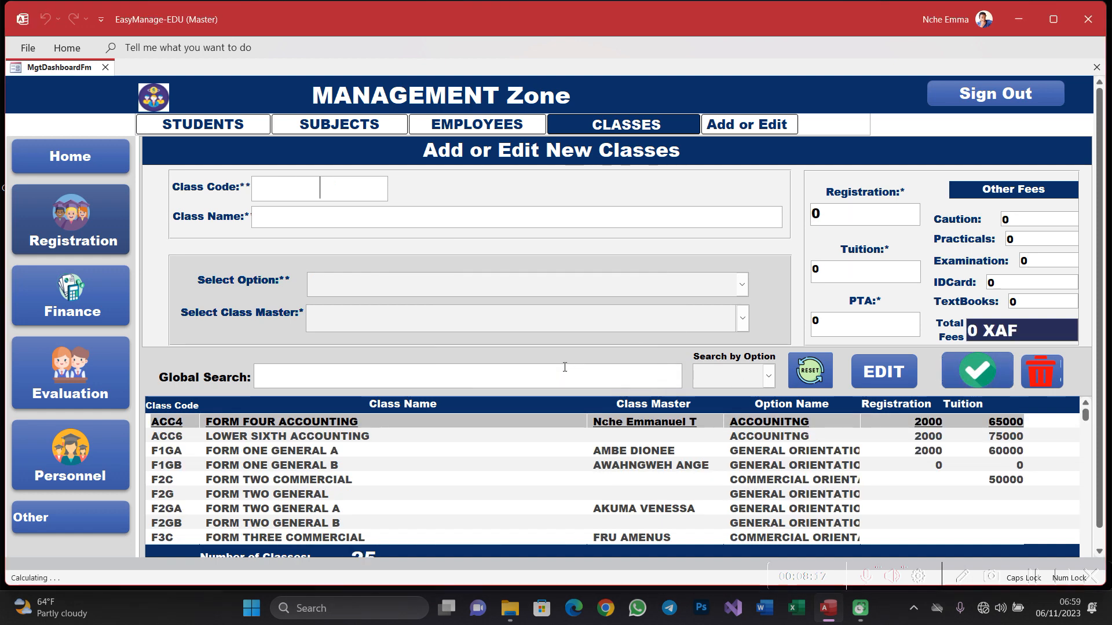
Look through the form two and form three classes and load the FORM TWO GENERAL A record for viewing
scroll(523, 459, "down", 2)
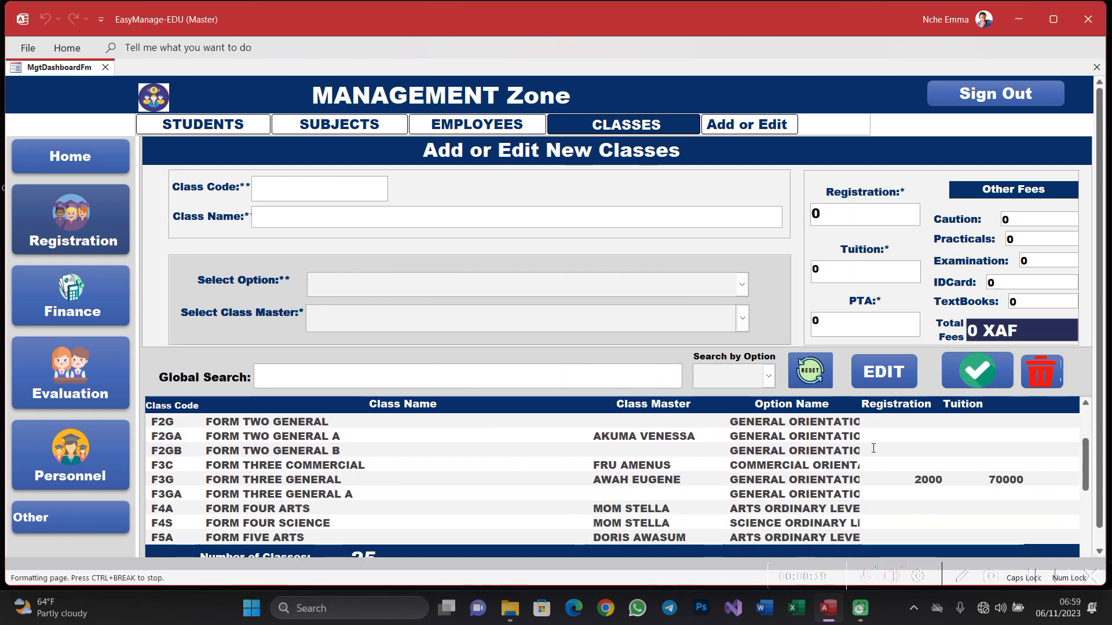
left_click(551, 494)
left_click(508, 466)
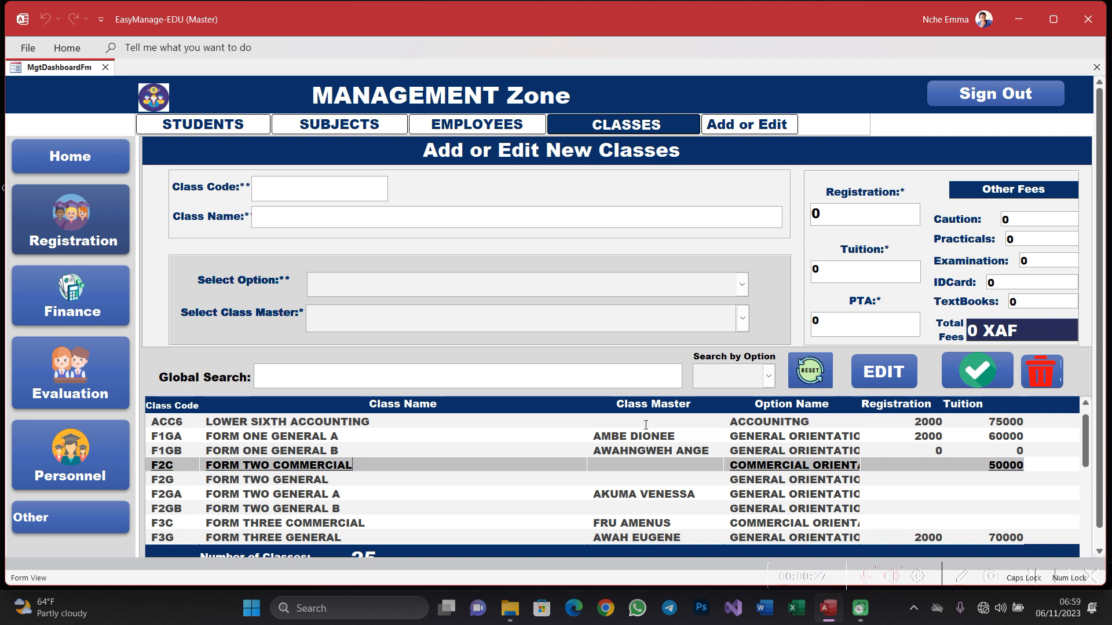
left_click(504, 484)
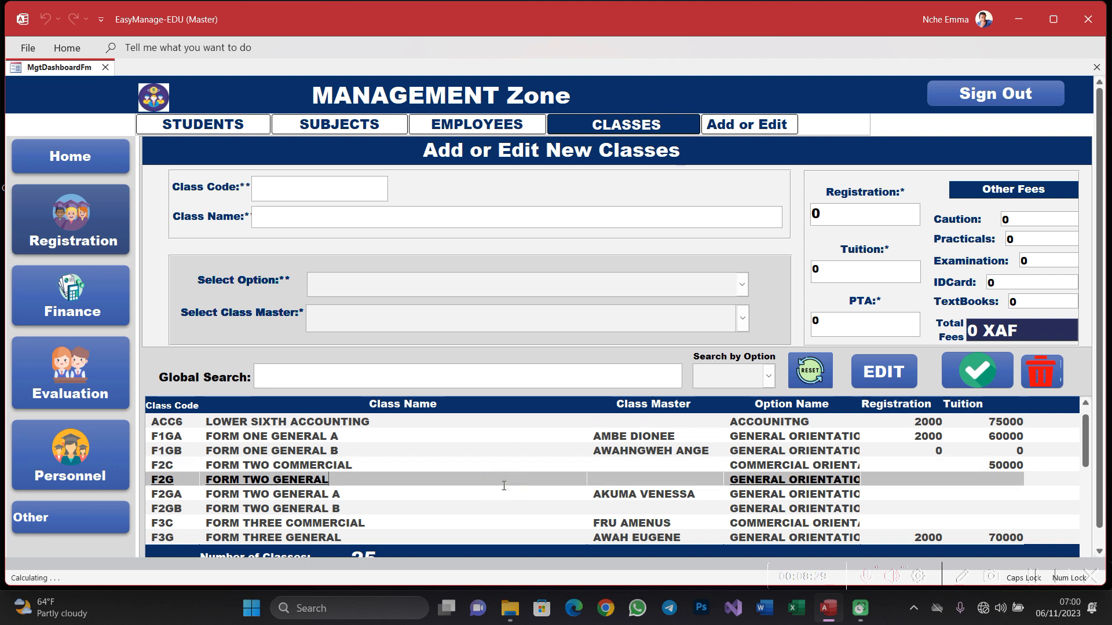
left_click(502, 465)
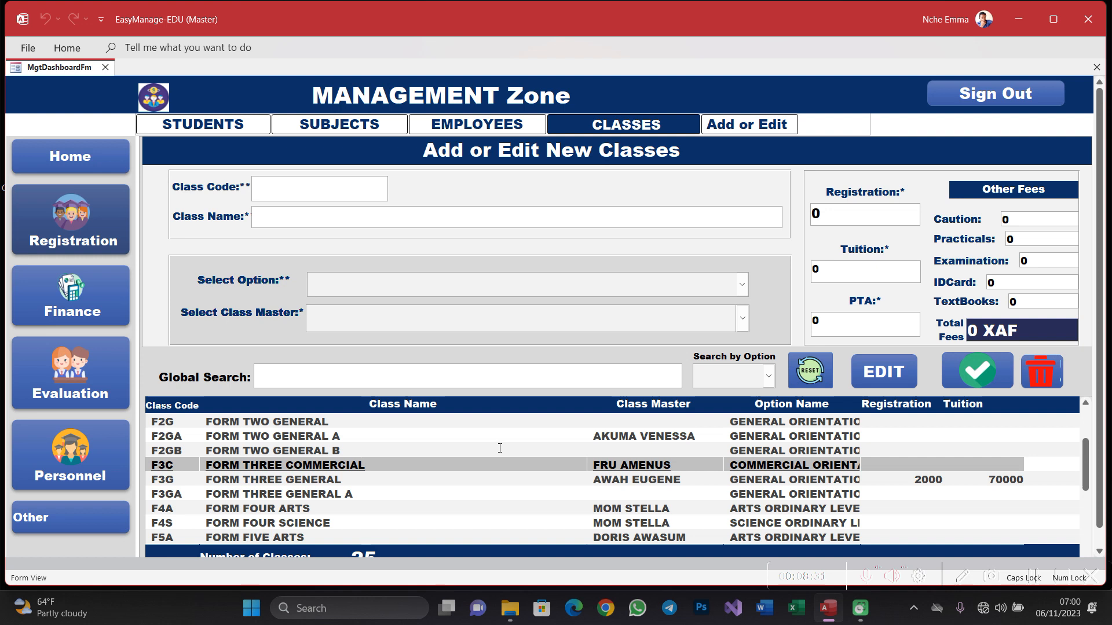
left_click(499, 448)
left_click(422, 438)
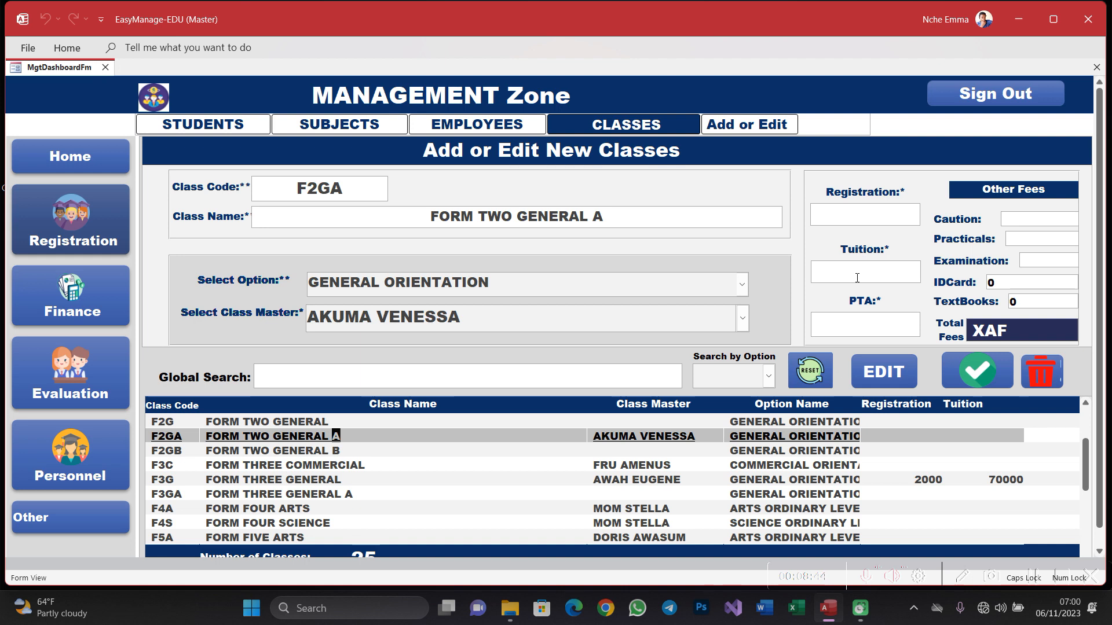
Examine the registration and tuition fees throughout the class list, including those of LOWER SIXTH SCIENCE
scroll(603, 465, "down", 1)
left_click(603, 465)
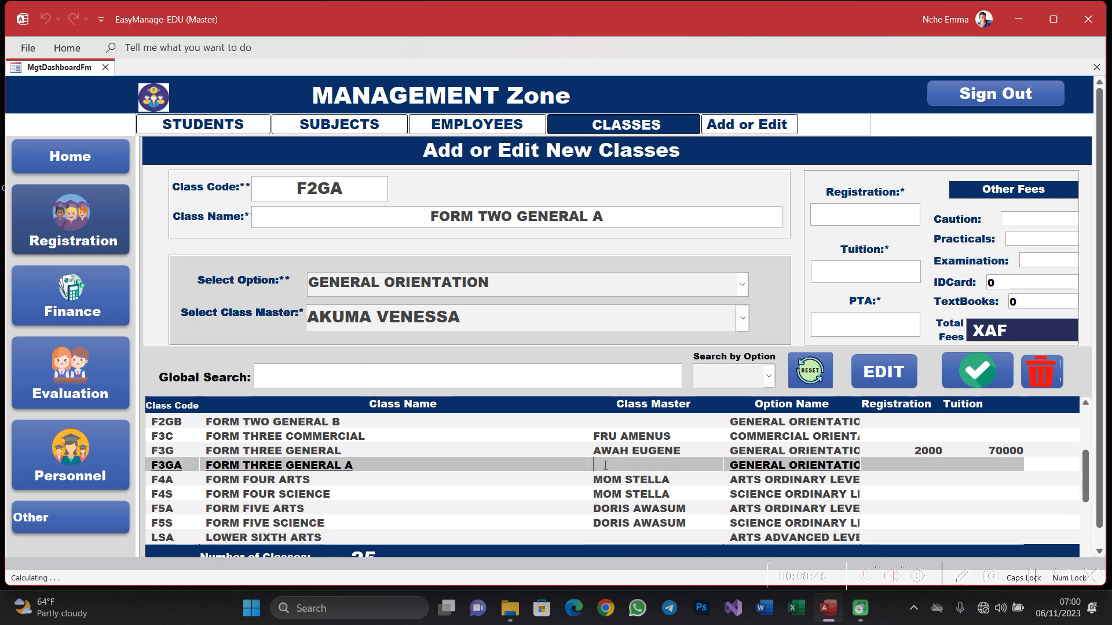
scroll(603, 465, "down", 3)
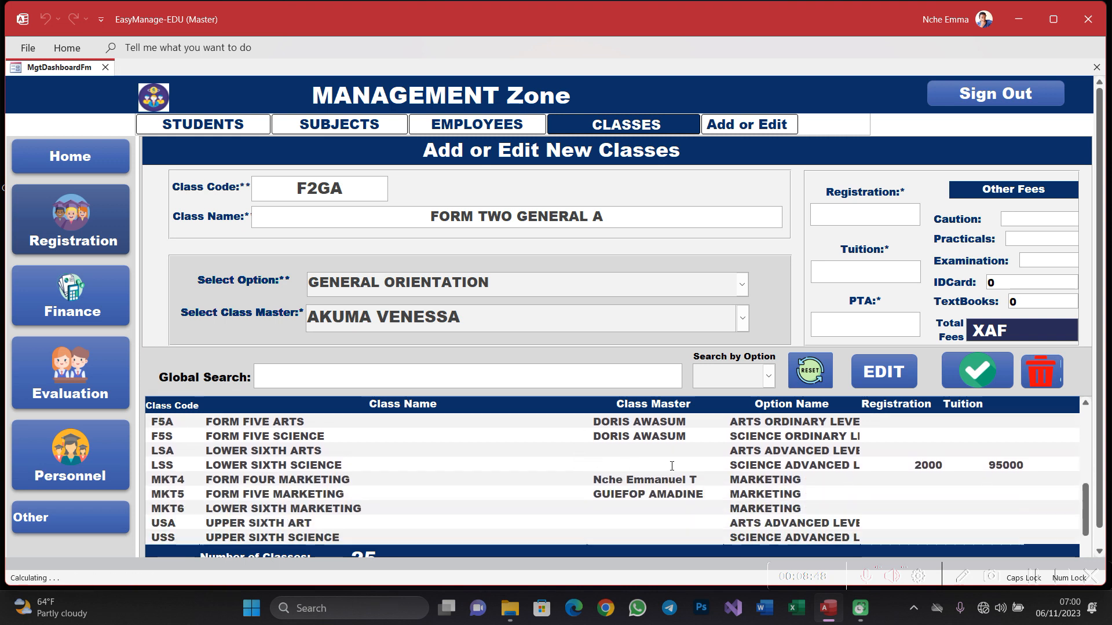
scroll(672, 466, "up", 1)
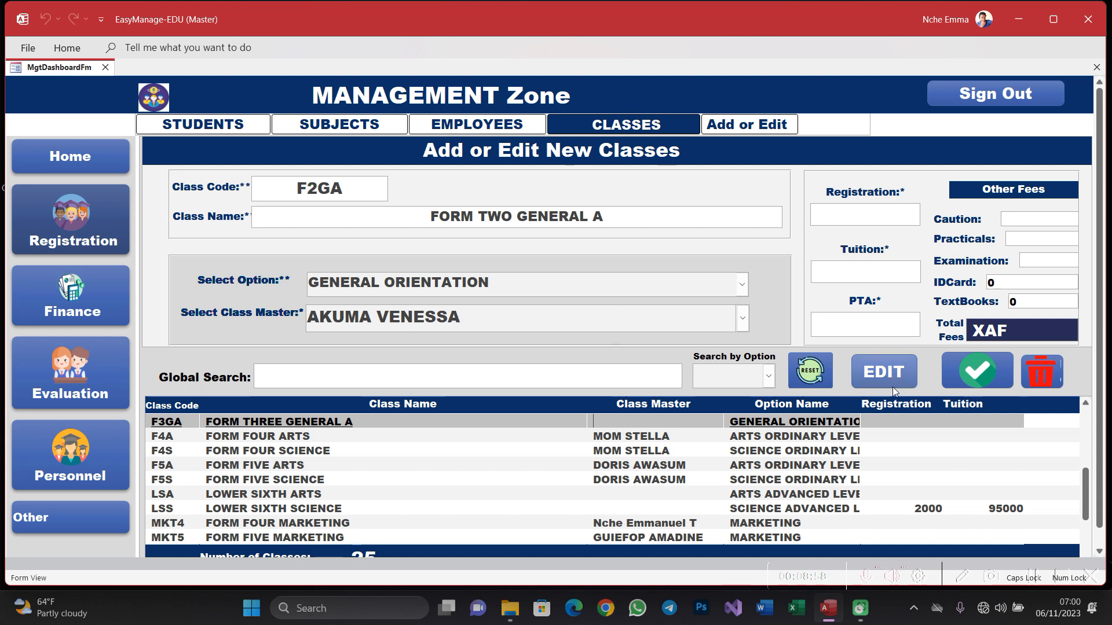
left_click(443, 493)
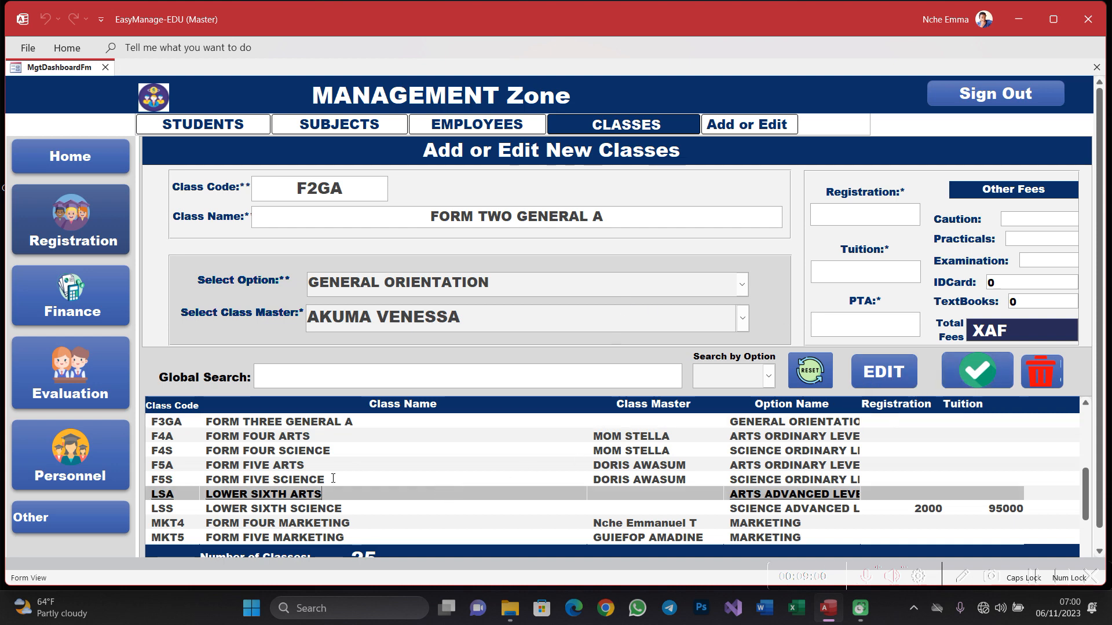
scroll(337, 466, "down", 3)
scroll(339, 468, "up", 6)
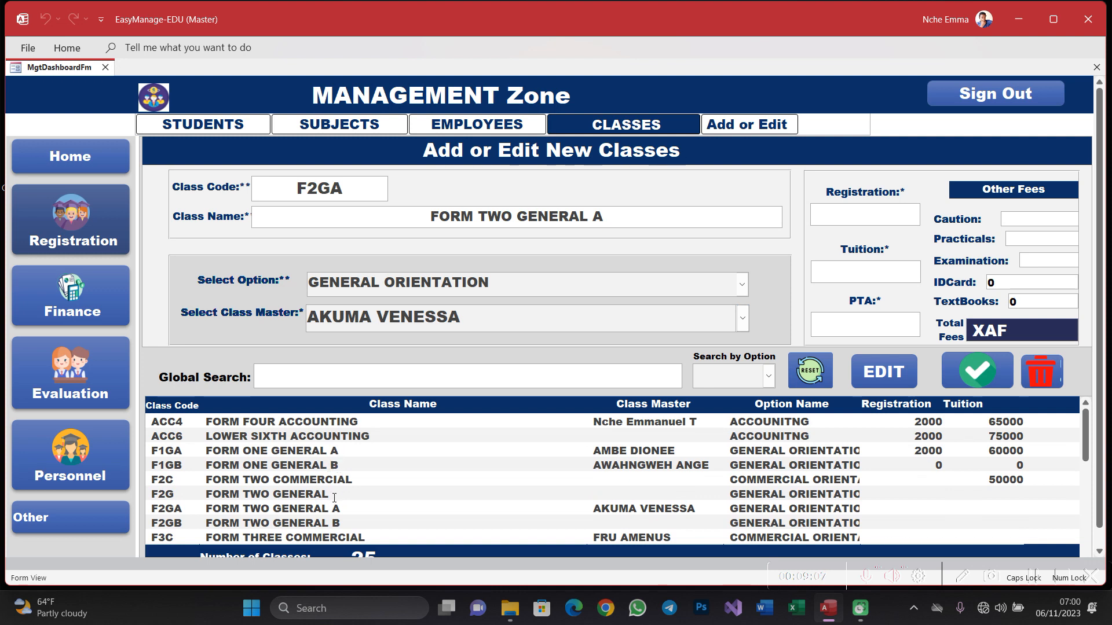
left_click(320, 451)
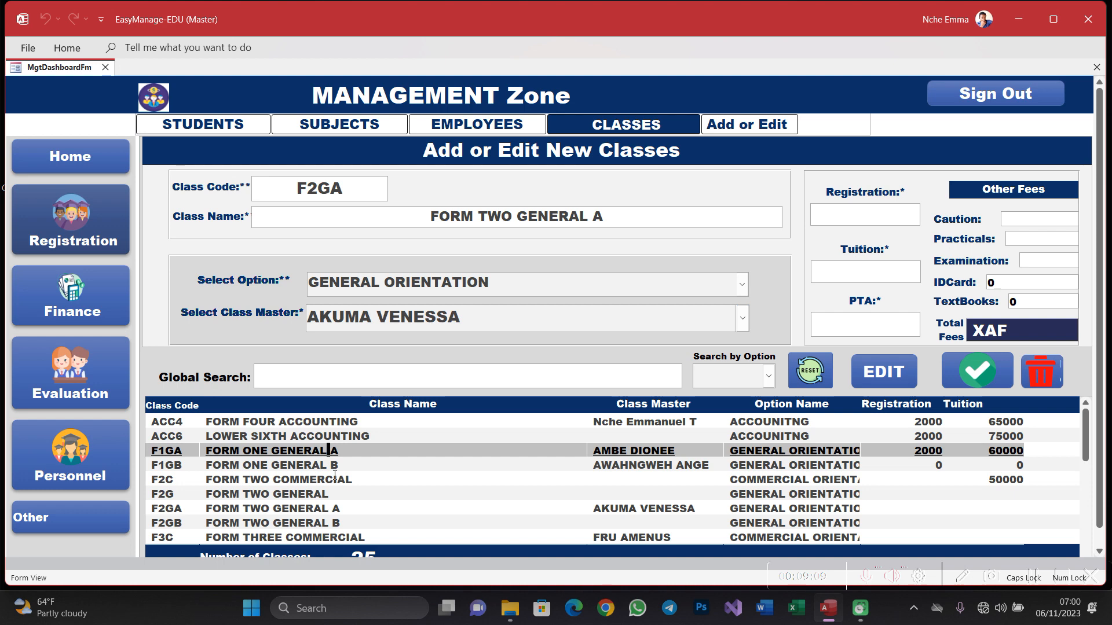
left_click(335, 480)
left_click(345, 509)
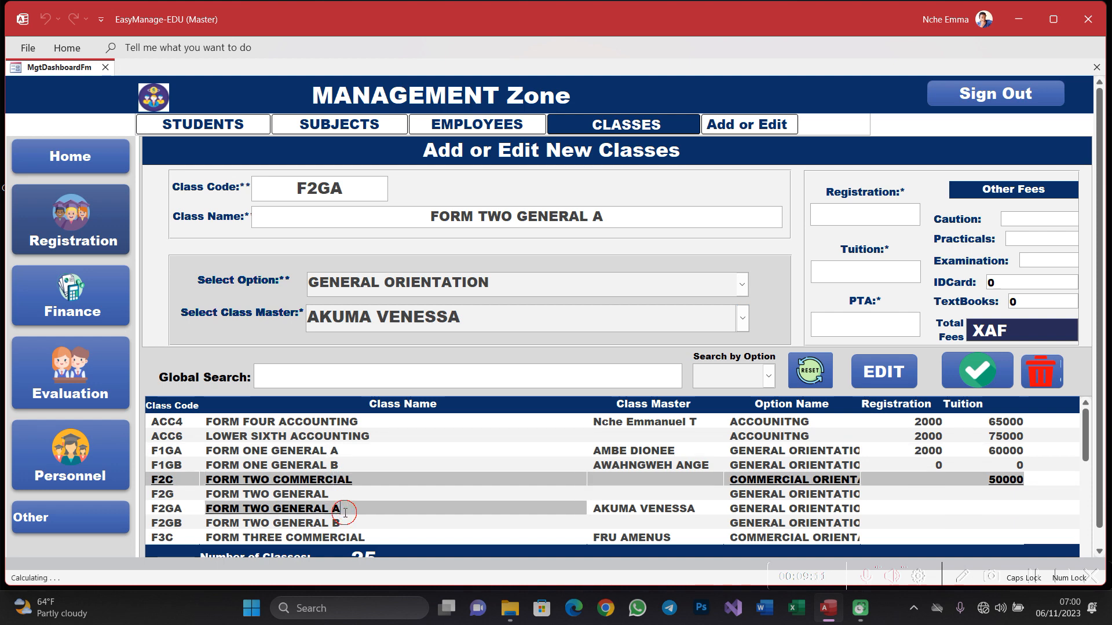
Load the FORM ONE GENERAL C record, delete the class and check the remaining class list
scroll(338, 470, "down", 3)
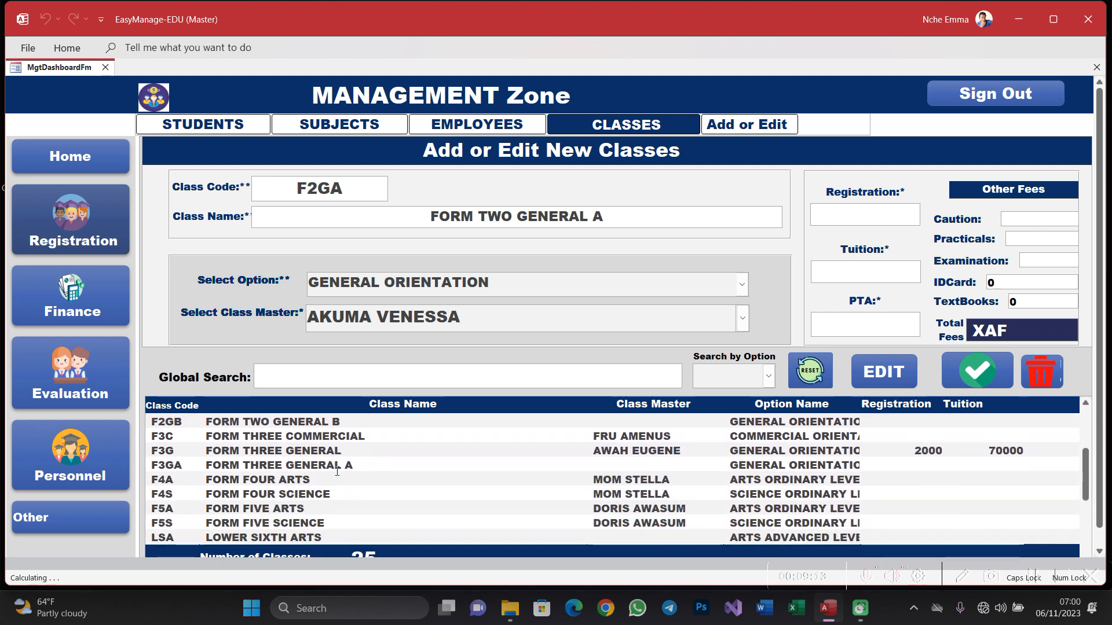
scroll(338, 470, "down", 3)
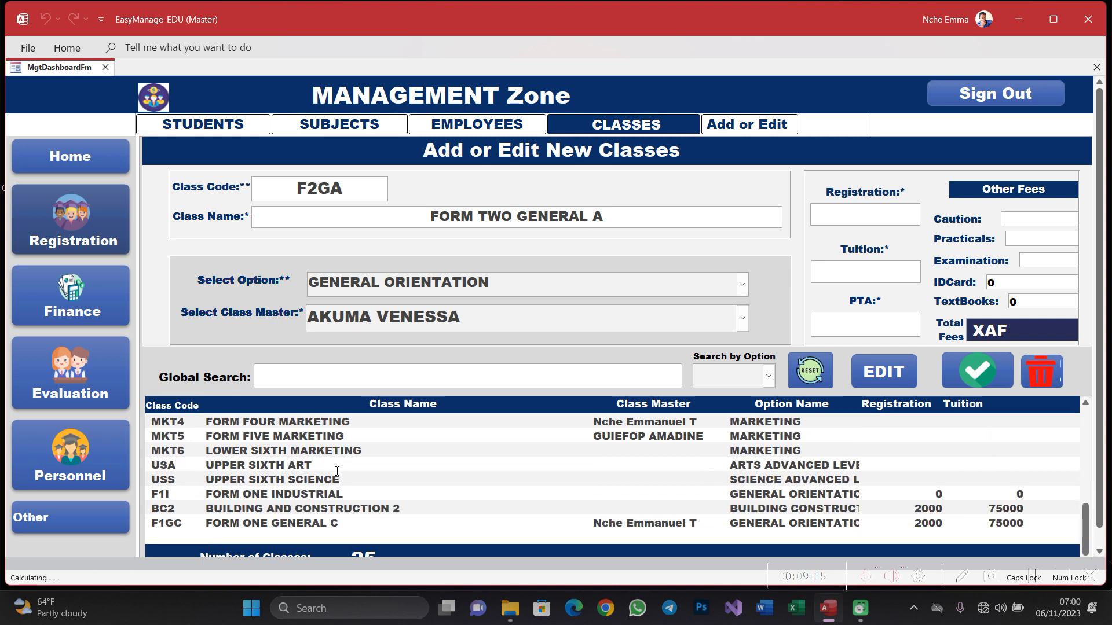
left_click(344, 523)
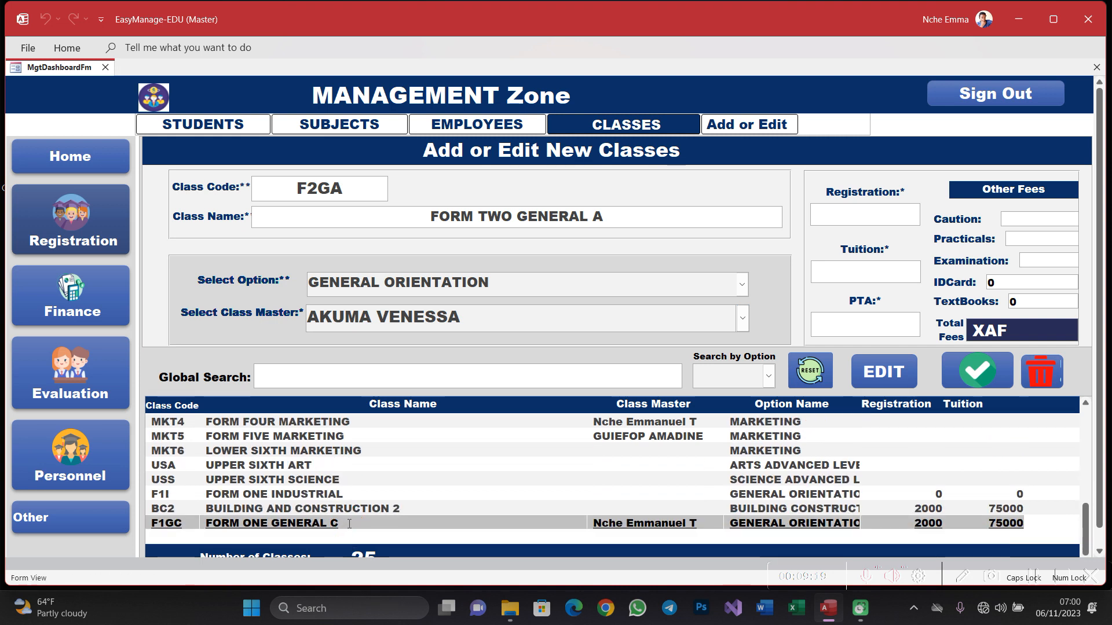
double_click(349, 523)
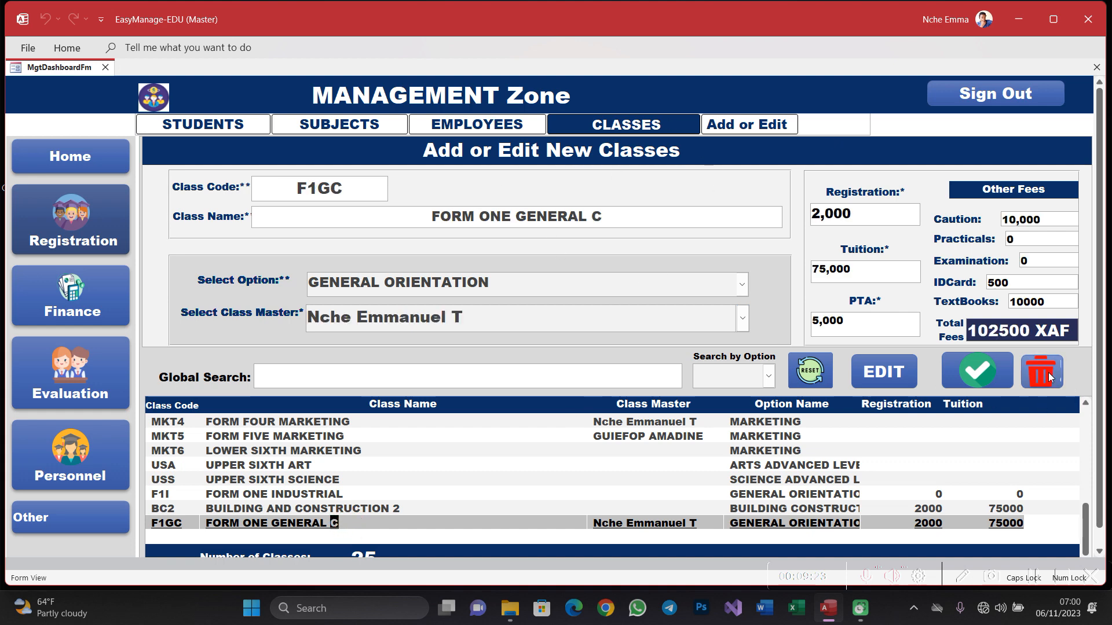
left_click(1048, 377)
left_click(530, 355)
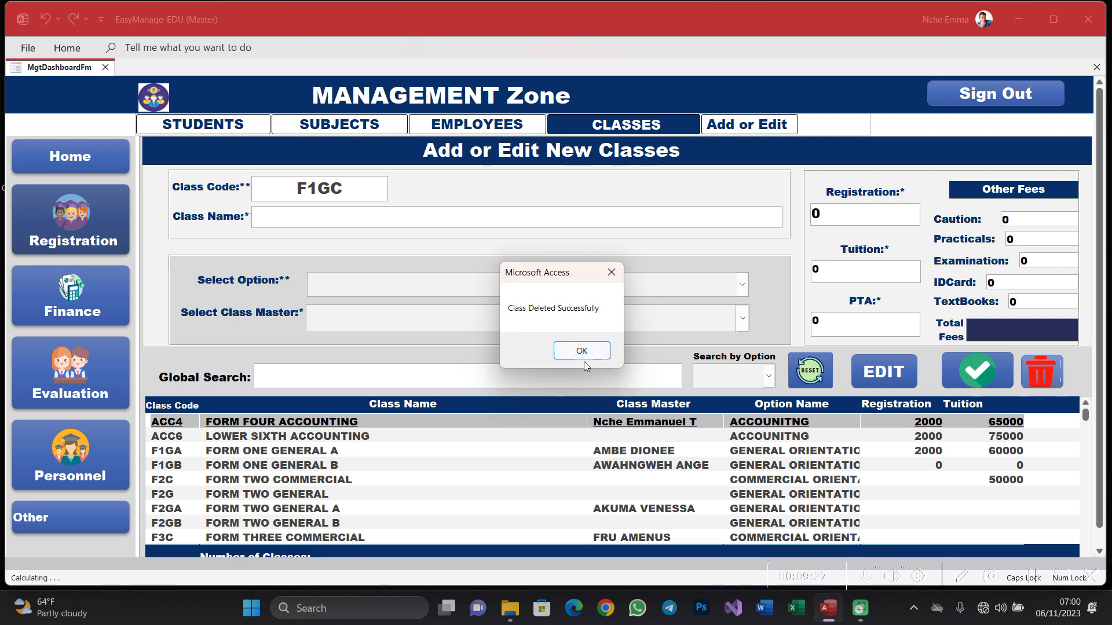
left_click(582, 351)
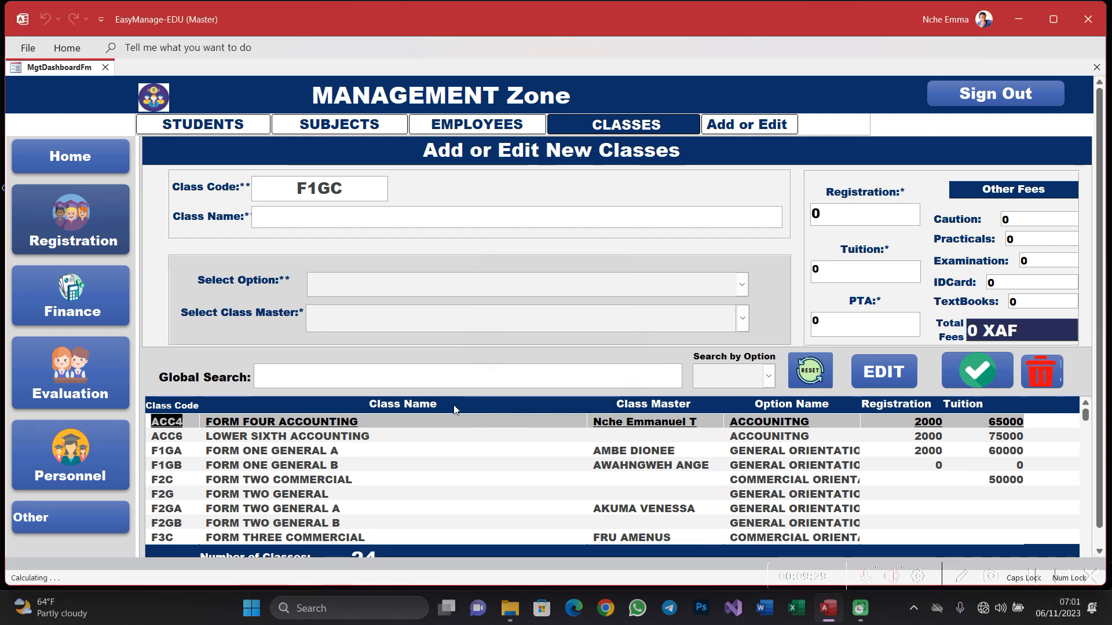
scroll(474, 399, "down", 5)
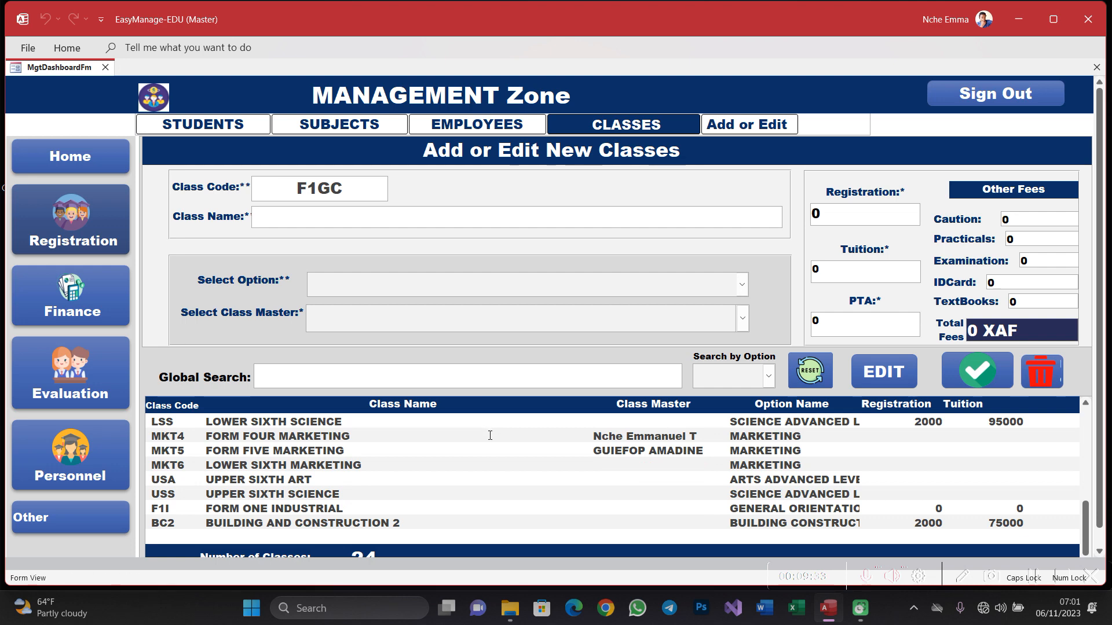
scroll(490, 435, "up", 5)
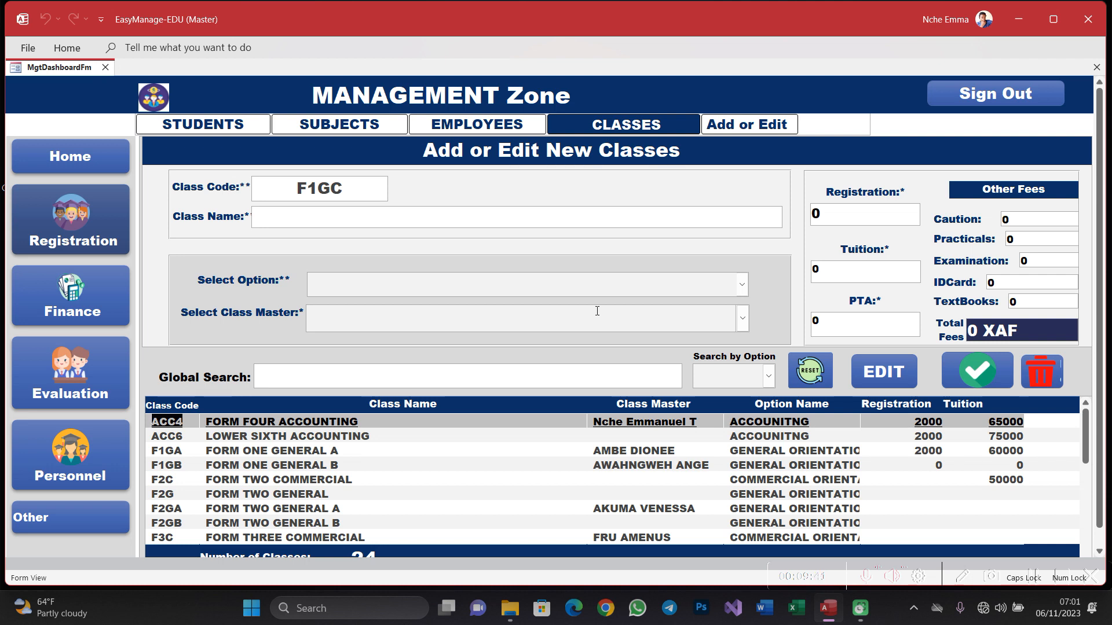
Look through the subjects list and return to the class list
left_click(335, 127)
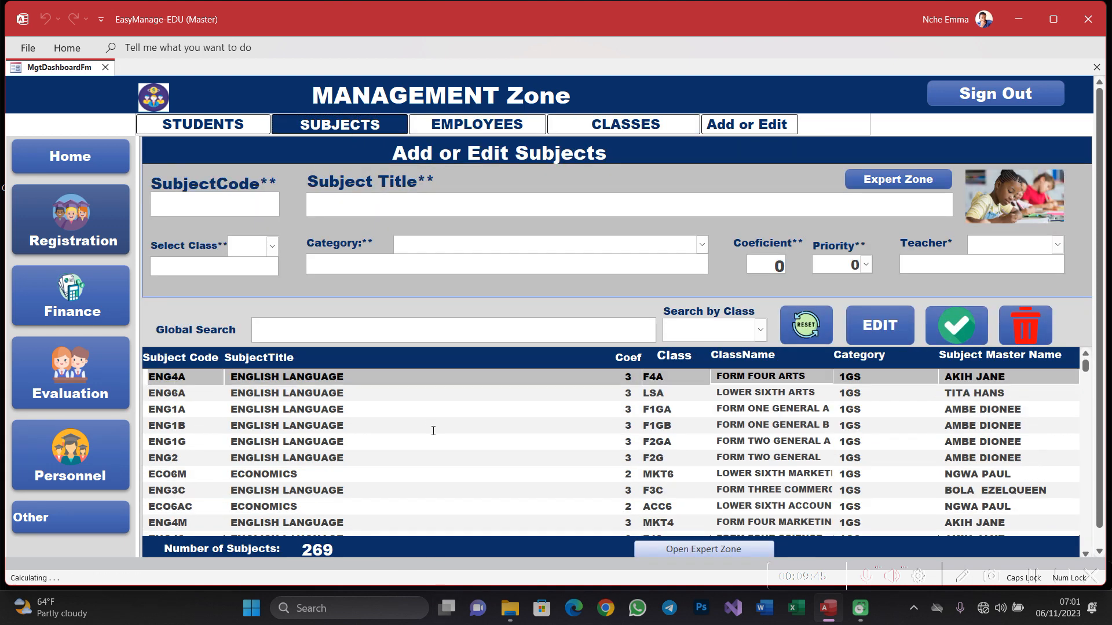
scroll(433, 431, "down", 8)
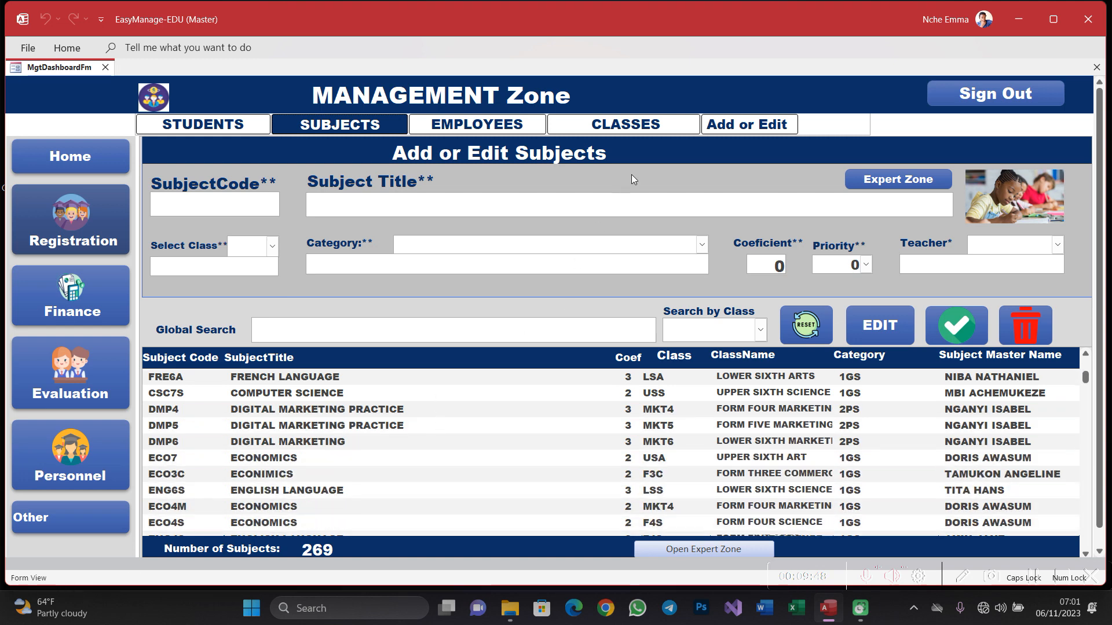
left_click(642, 124)
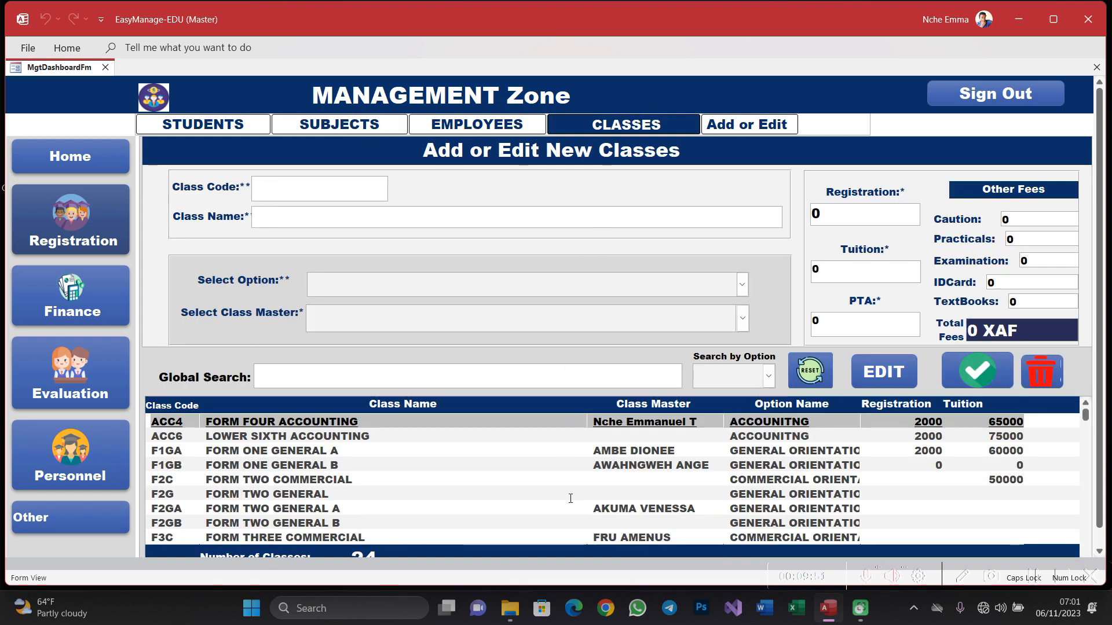
scroll(593, 474, "down", 3)
scroll(594, 474, "up", 3)
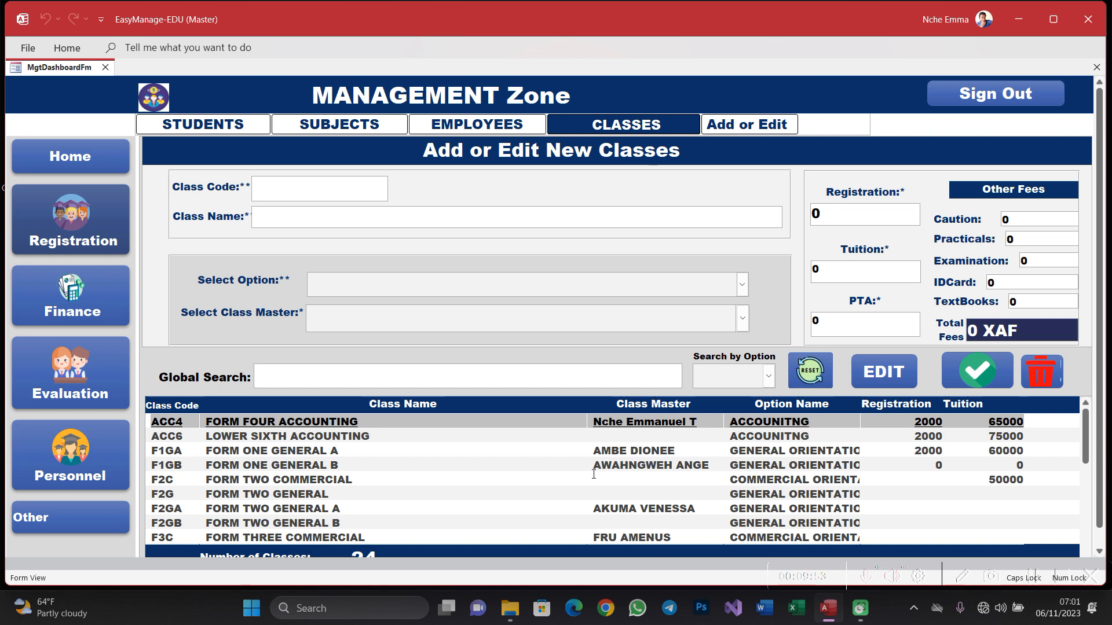